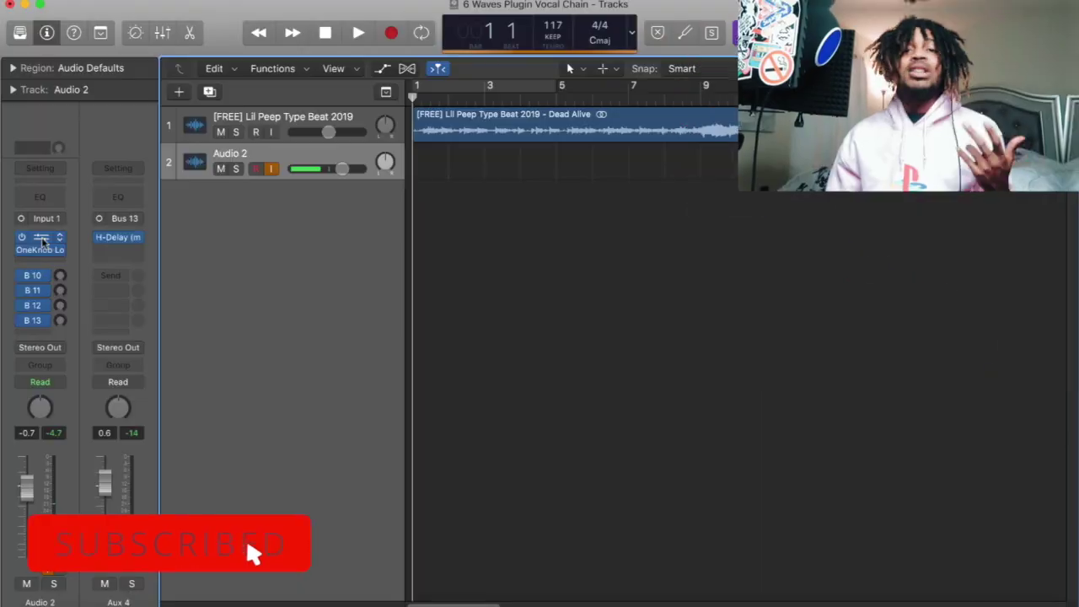
Step: Review Waves Tune Real-Time on the Audio 2 track and raise the OneKnob Louder amount
left_click(41, 238)
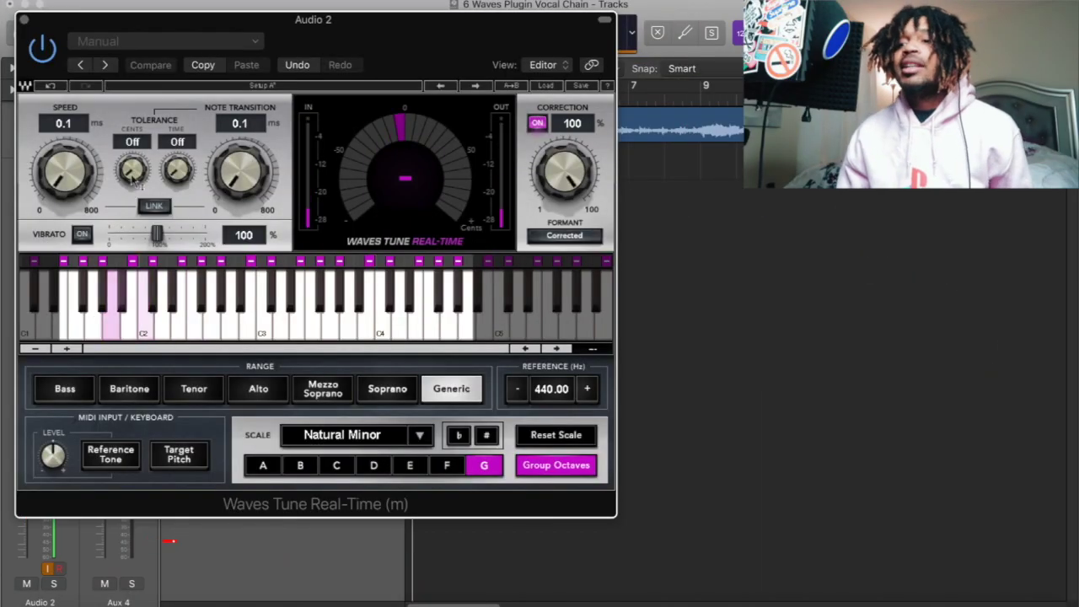
left_click(23, 19)
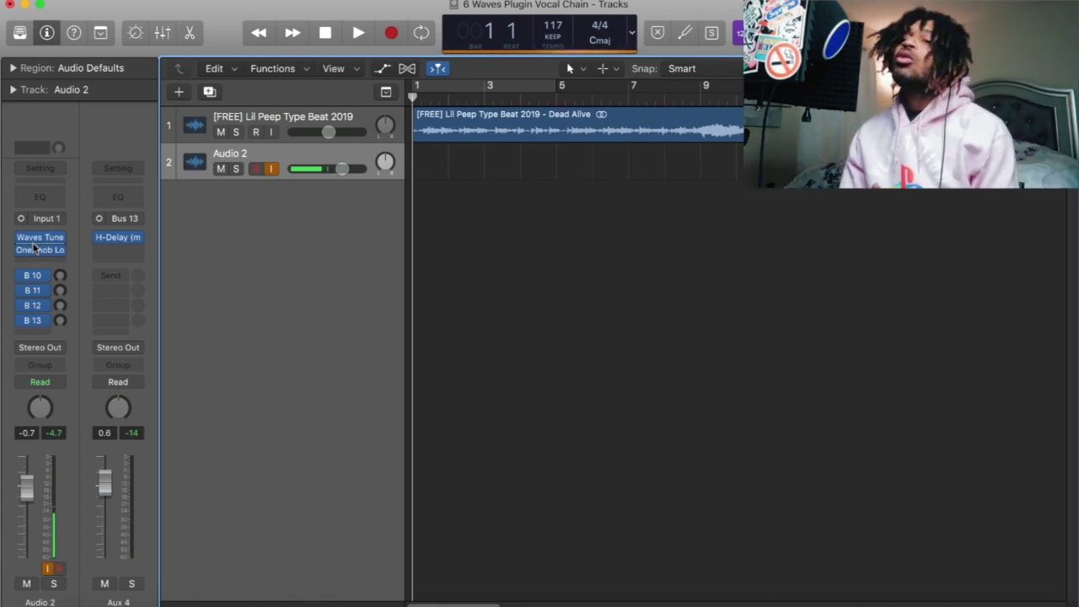
left_click(38, 250)
left_click_drag(165, 25, 387, 115)
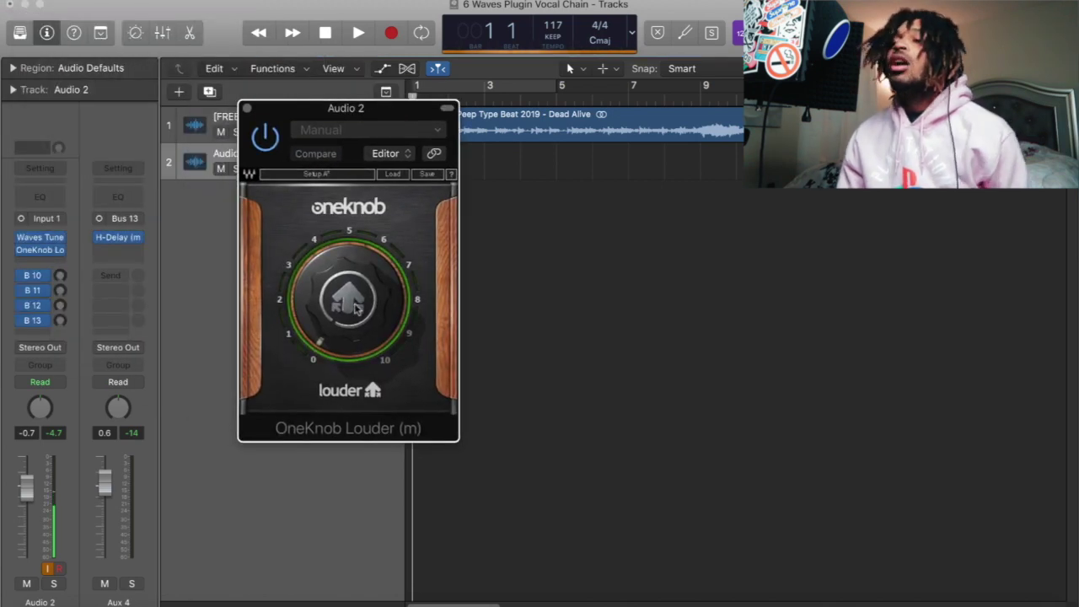
left_click_drag(354, 310, 354, 232)
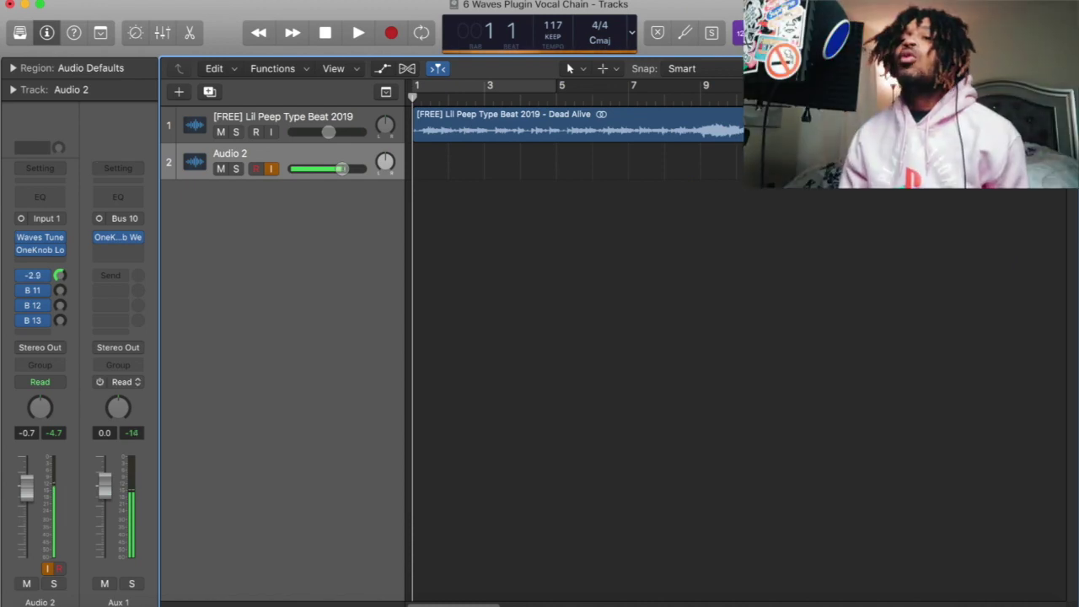
Step: Open OneKnob Wetter on Aux 1 and set its amount to 7.5 while the beat plays
left_click(118, 237)
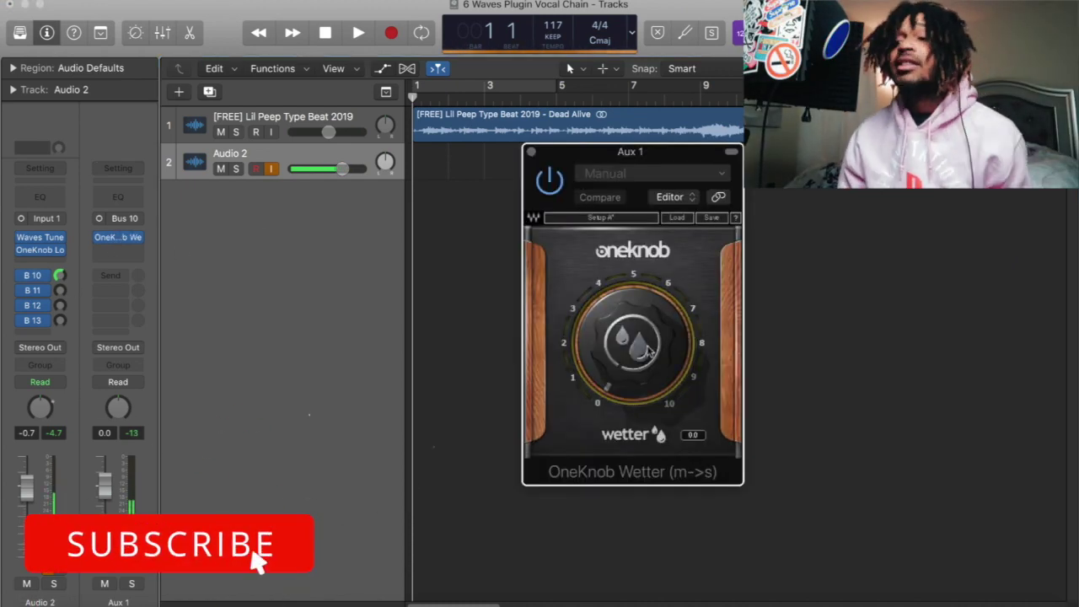
mouse_move(649, 350)
left_mouse_down()
mouse_move(649, 321)
mouse_move(644, 361)
left_mouse_up()
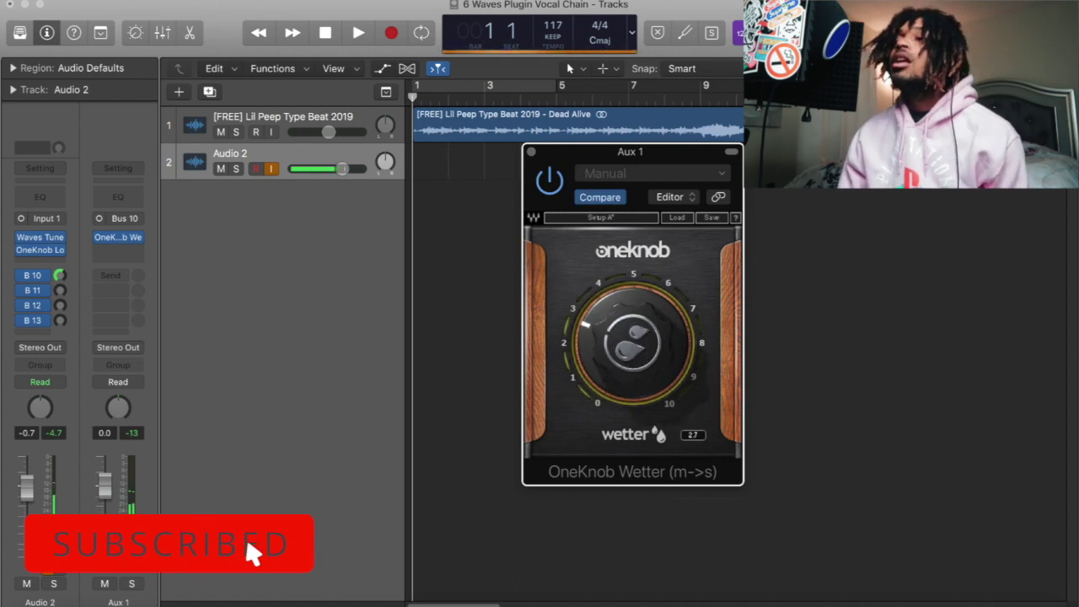
left_click_drag(685, 405, 685, 392)
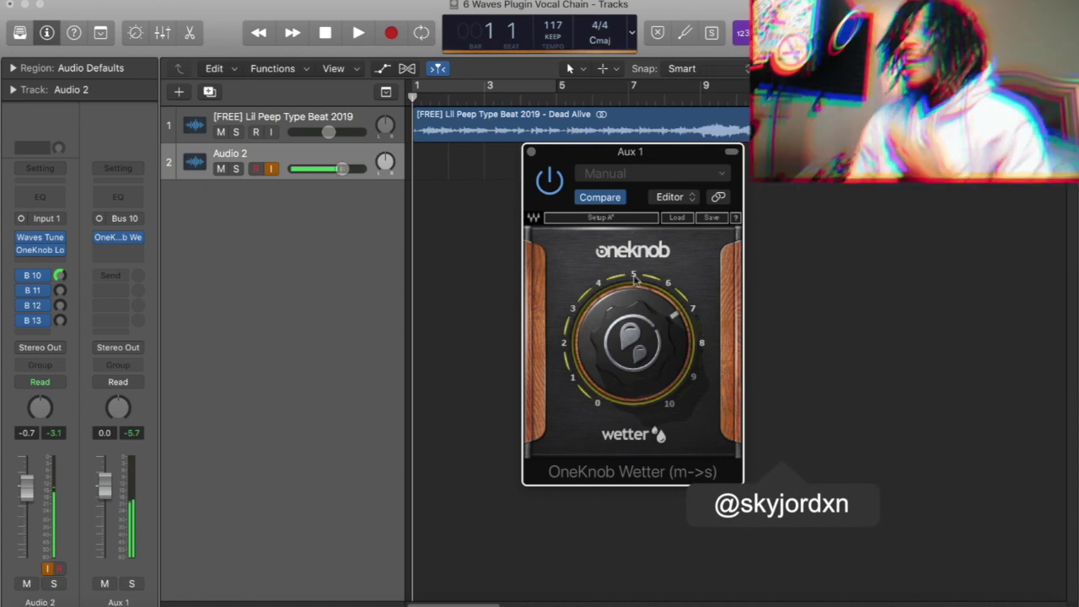
left_click_drag(641, 333, 641, 335)
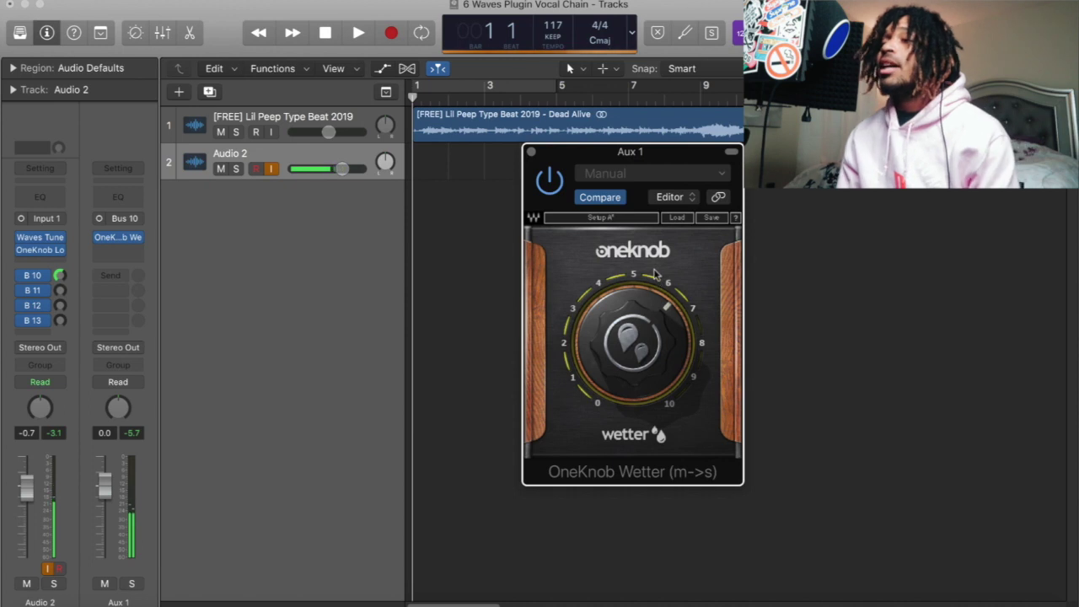
key("space")
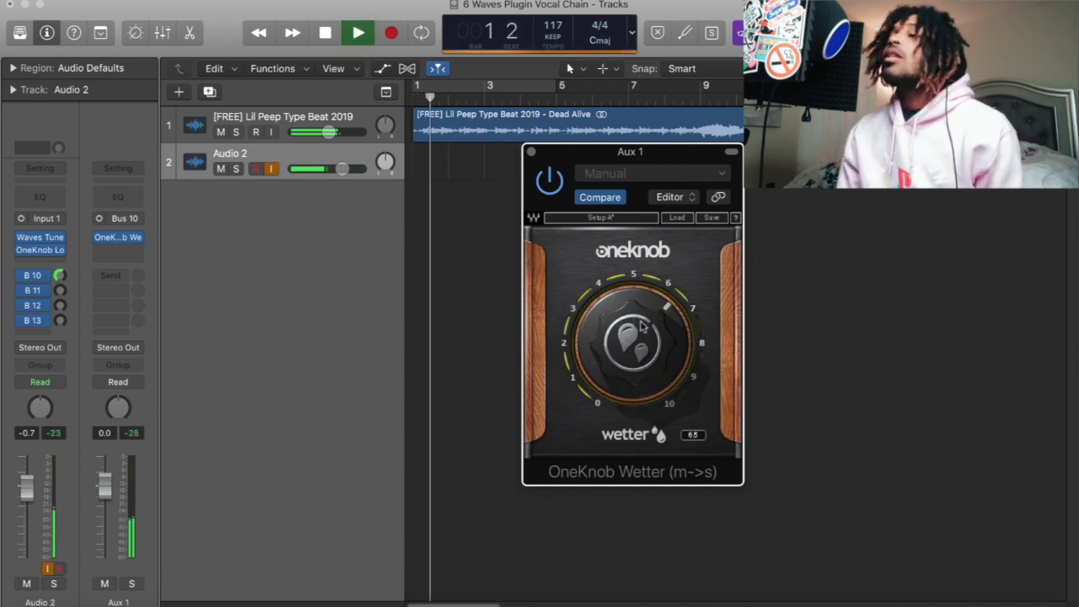
left_click_drag(641, 328, 641, 341)
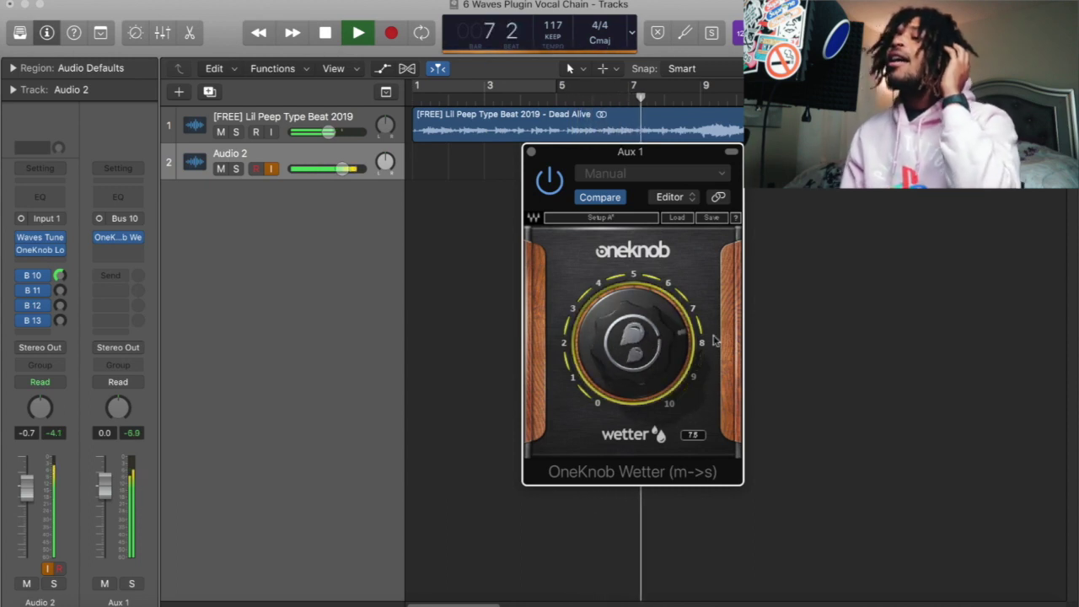
Step: Open OneKnob Driver on Aux 2 beside the Wetter window and raise its amount to 10.0
left_click(36, 291)
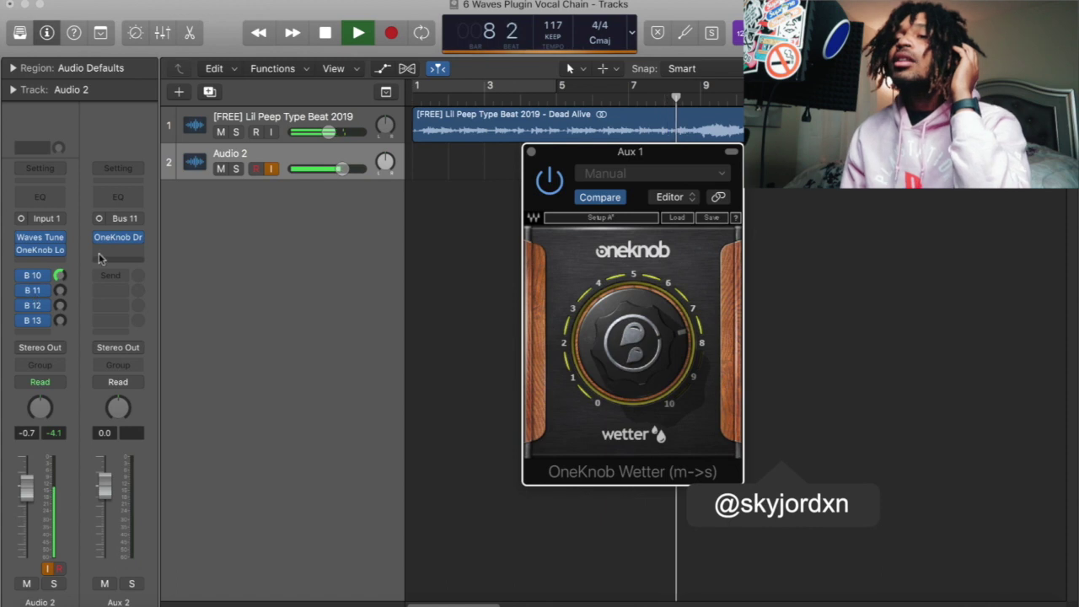
left_click(121, 239)
left_click_drag(199, 21, 454, 149)
left_click_drag(381, 337, 381, 245)
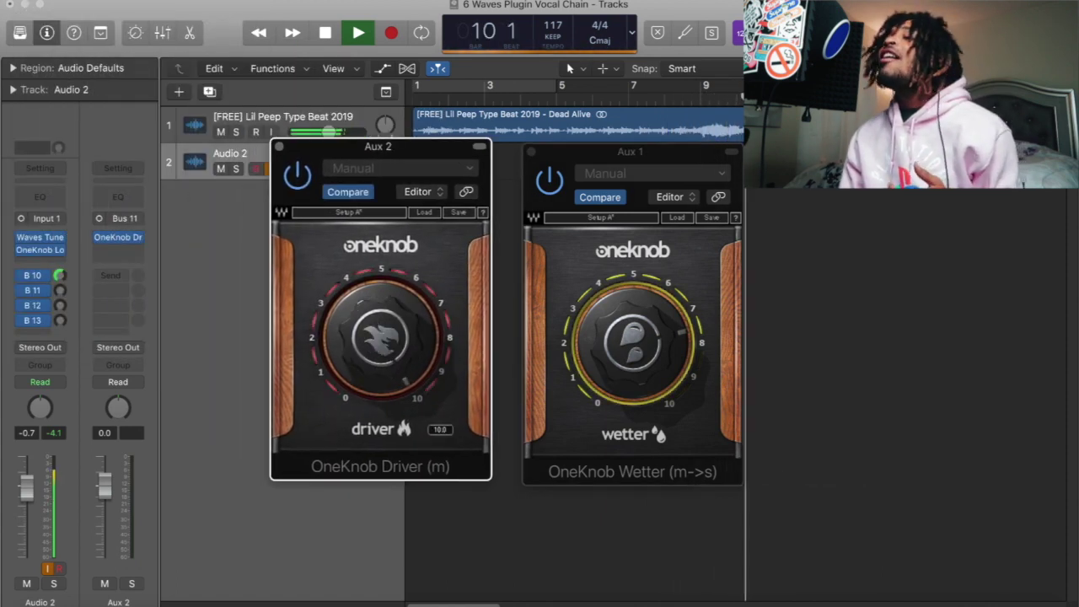
Step: Raise the vocal's bus 11 send and set OneKnob Driver to 7.7
left_click_drag(60, 291, 70, 259)
left_click_drag(381, 337, 382, 371)
left_click_drag(62, 292, 63, 282)
mouse_move(382, 335)
left_mouse_down()
mouse_move(382, 351)
mouse_move(382, 326)
left_mouse_up()
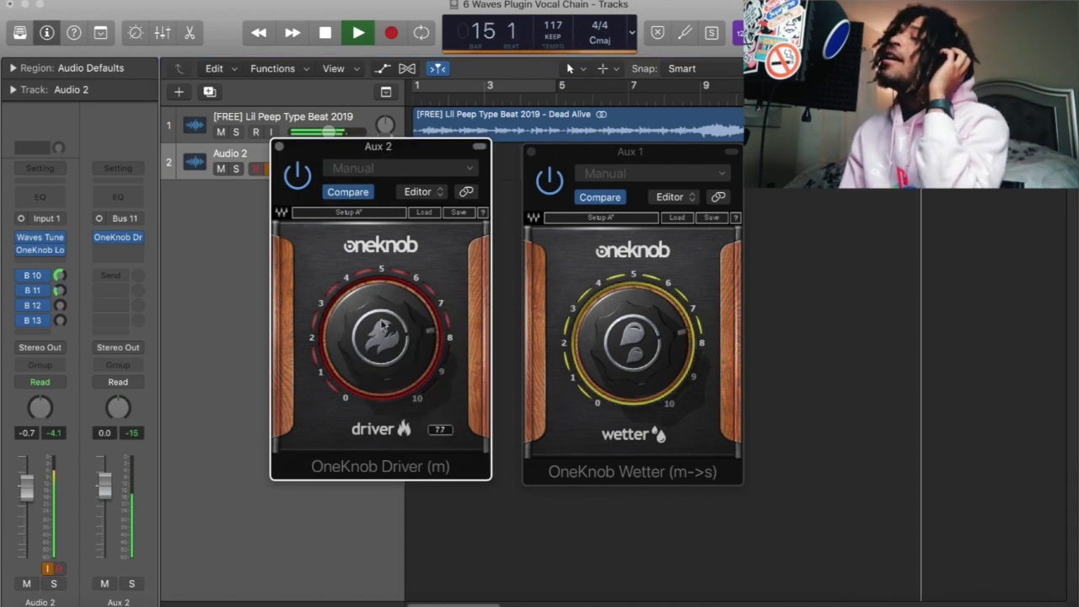
Step: Reduce OneKnob Wetter to about 7 and set the vocal's bus 11 send to -15.0
left_click_drag(60, 294, 61, 291)
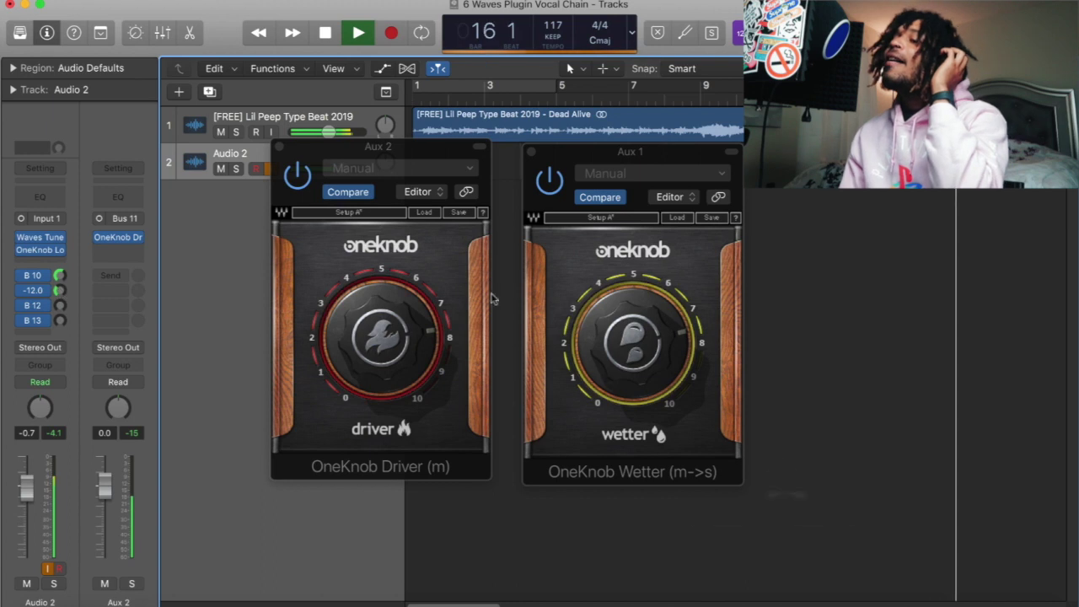
left_click_drag(591, 331, 590, 335)
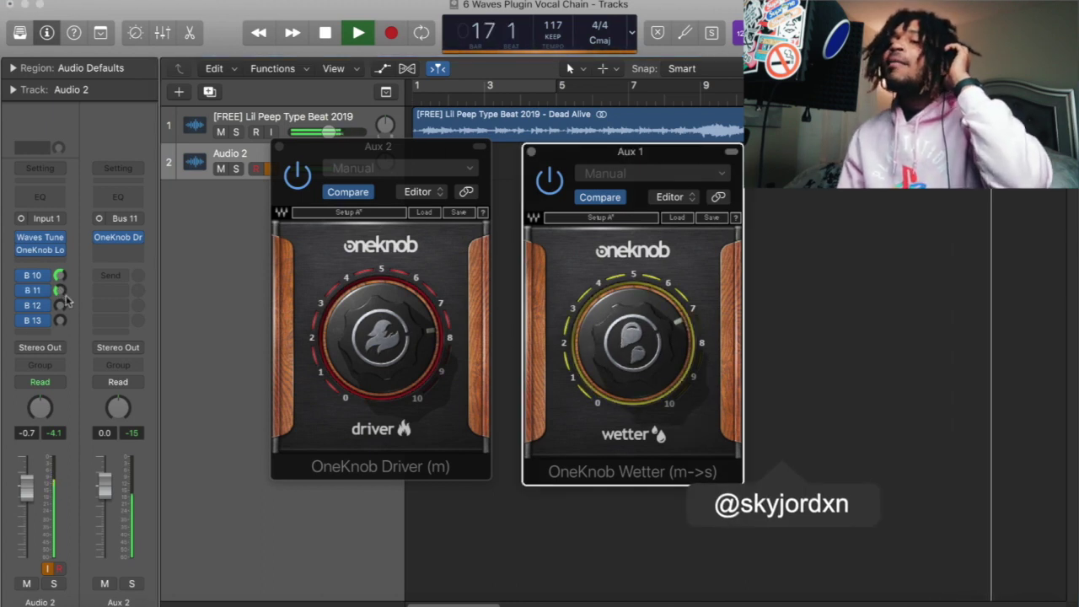
left_click_drag(65, 297, 62, 293)
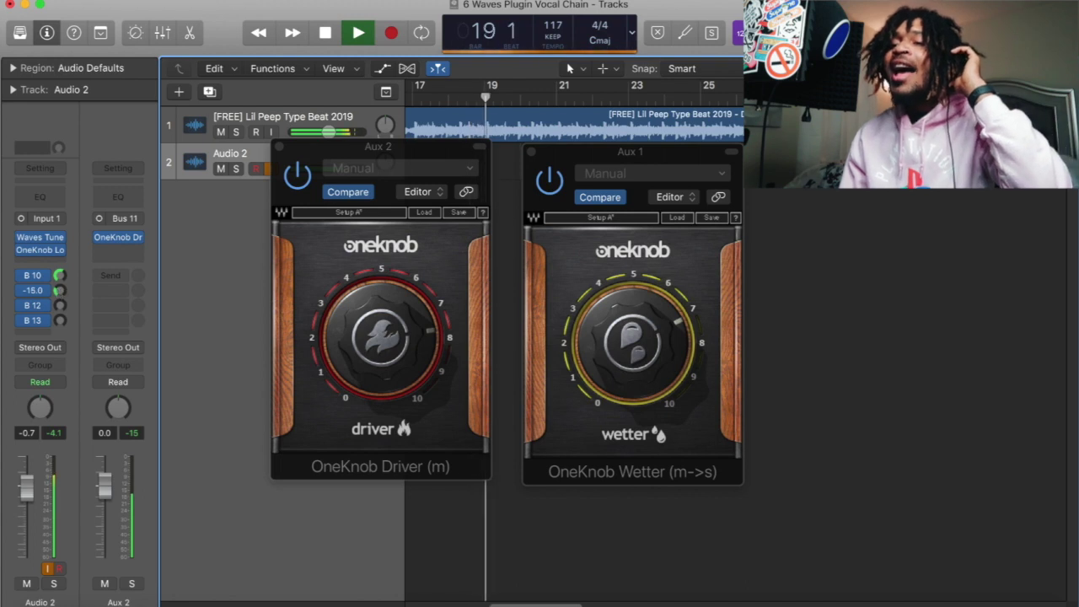
Step: Open OneKnob Brighter on Aux 3 beside the other plugins and set its amount to about 8
left_click(34, 305)
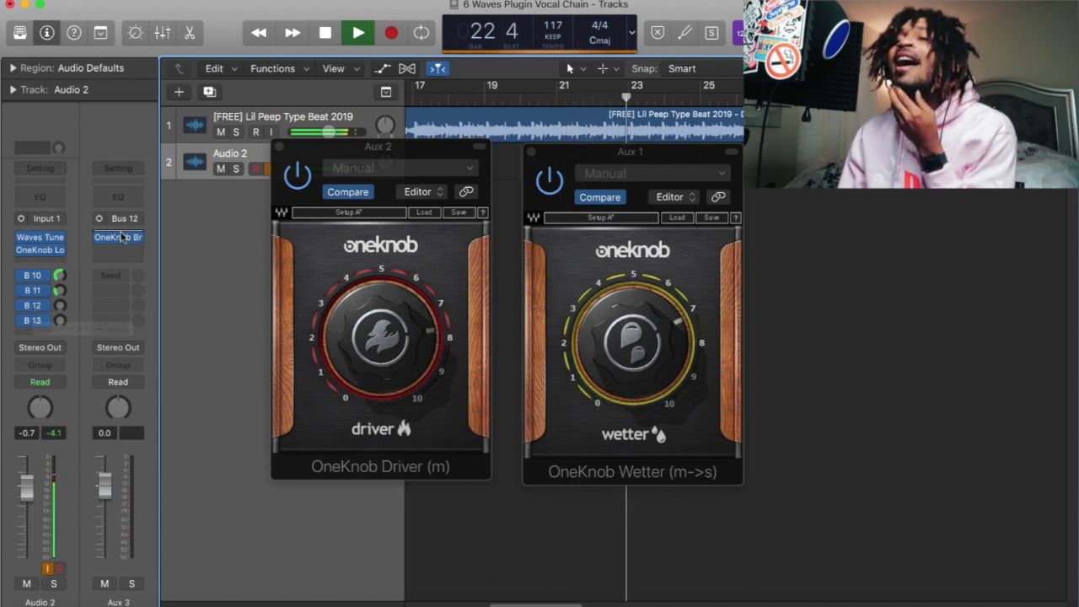
left_click(123, 237)
left_click_drag(421, 75, 196, 156)
left_click_drag(160, 339, 163, 304)
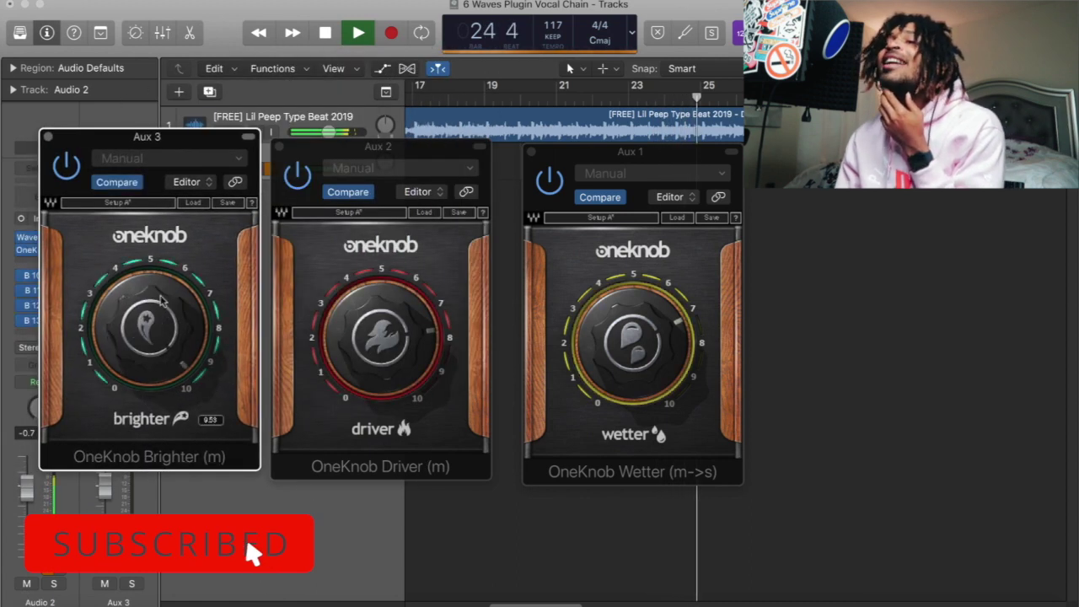
Step: Spread the three OneKnob windows away from the channel strips and reduce OneKnob Driver to just below 6
left_click_drag(680, 150, 921, 85)
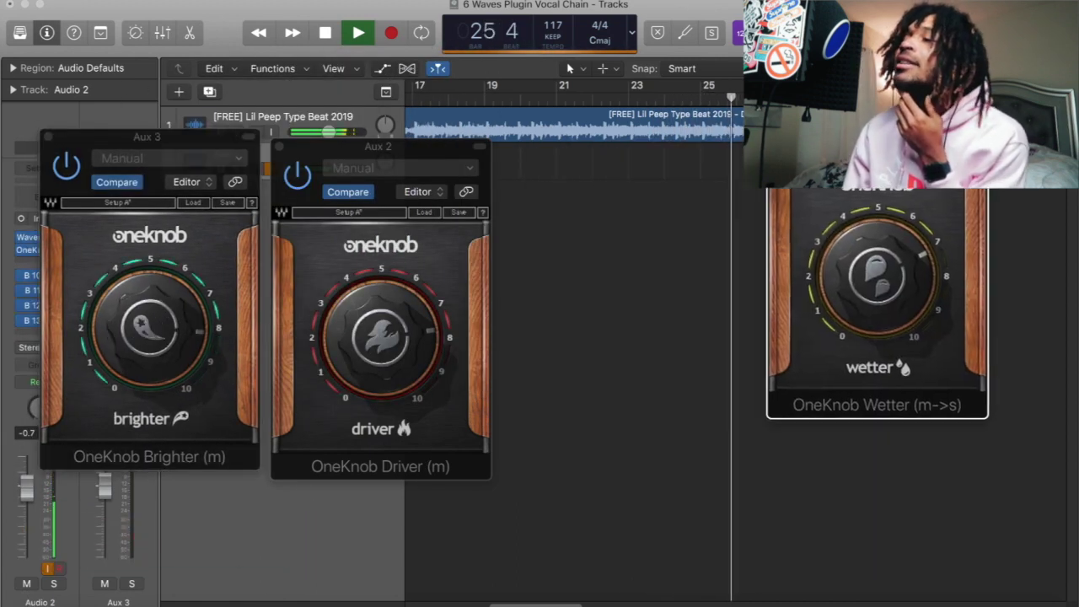
left_click_drag(377, 146, 643, 72)
left_click_drag(647, 261, 647, 272)
left_click_drag(195, 140, 436, 96)
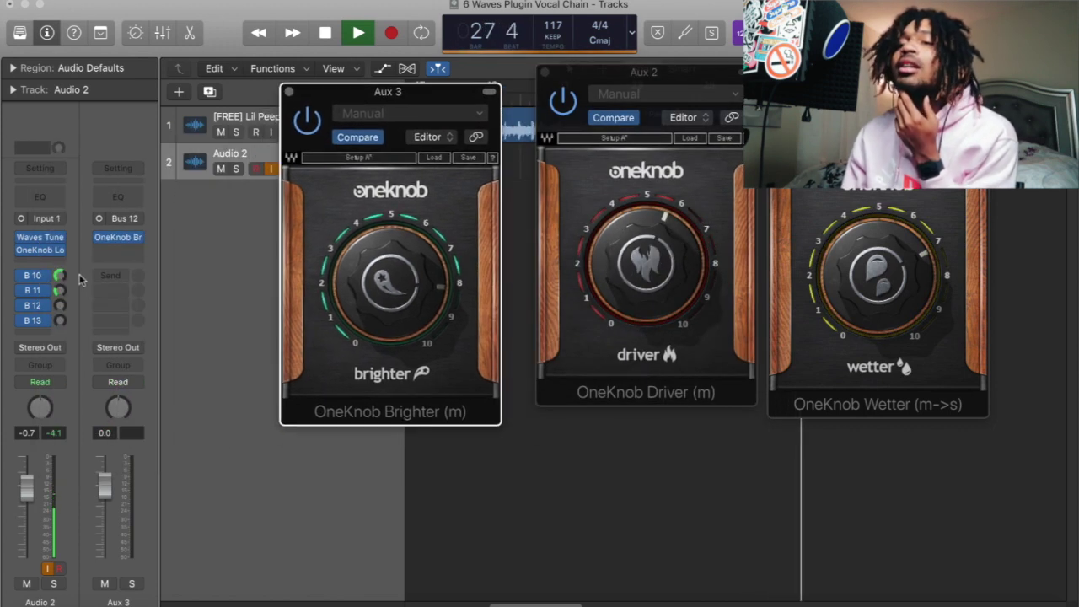
Step: Raise the vocal's bus 11 send to -3.5 and pull it back down
left_click(59, 290)
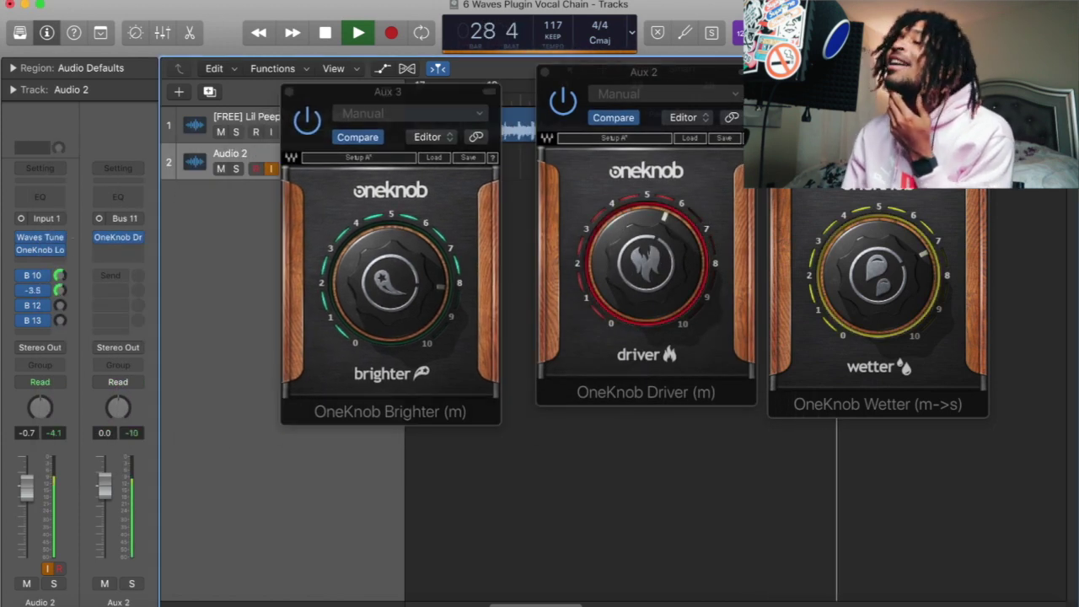
left_click_drag(59, 290, 59, 301)
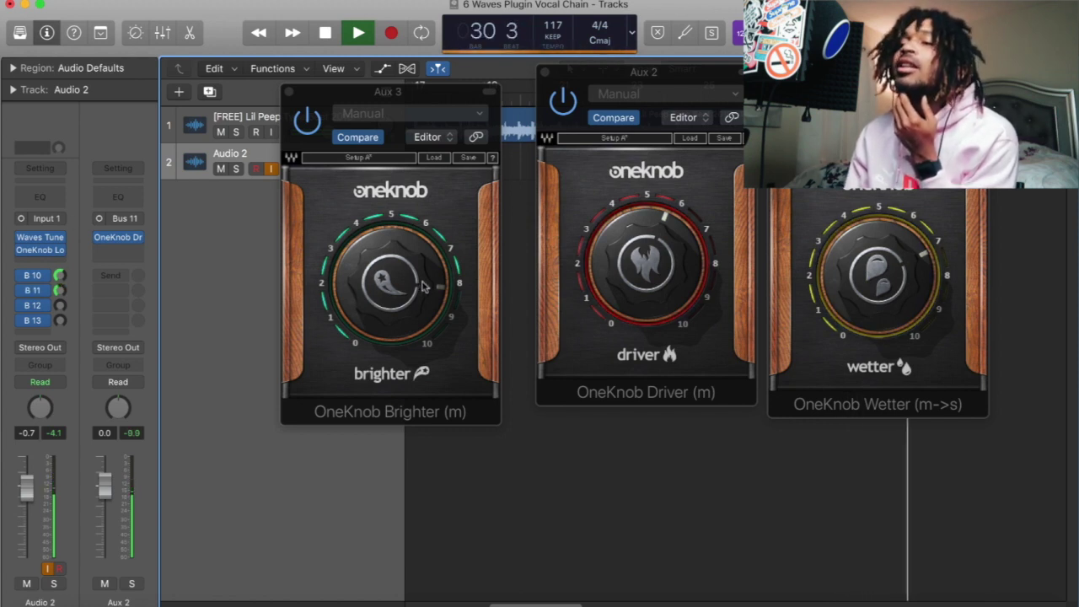
Step: Set OneKnob Brighter to 10.00 and the vocal's bus 12 send to -9.4
left_click(59, 308)
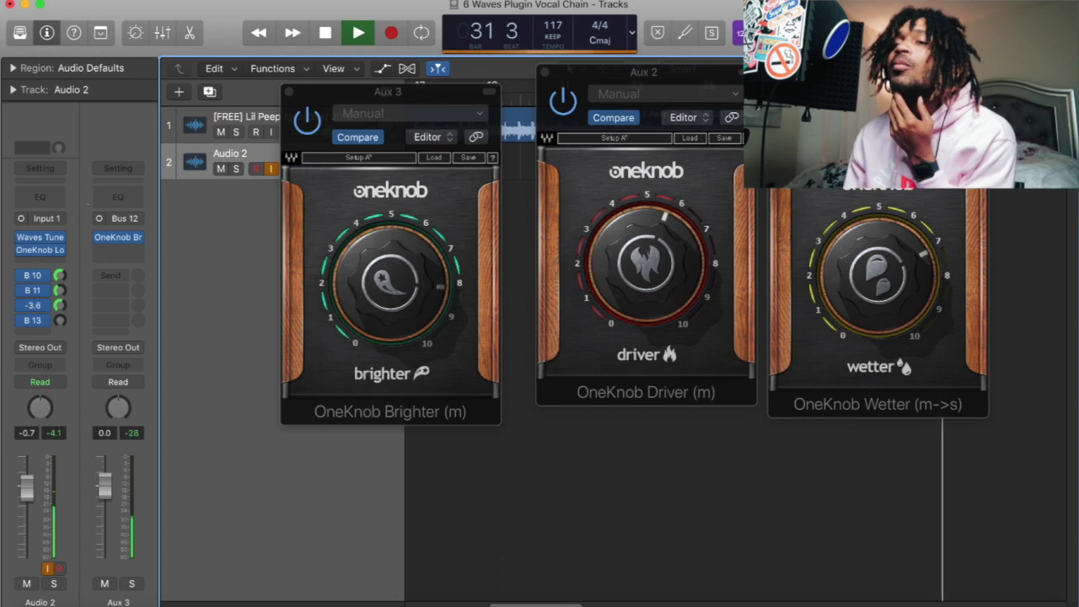
left_click_drag(405, 295, 405, 253)
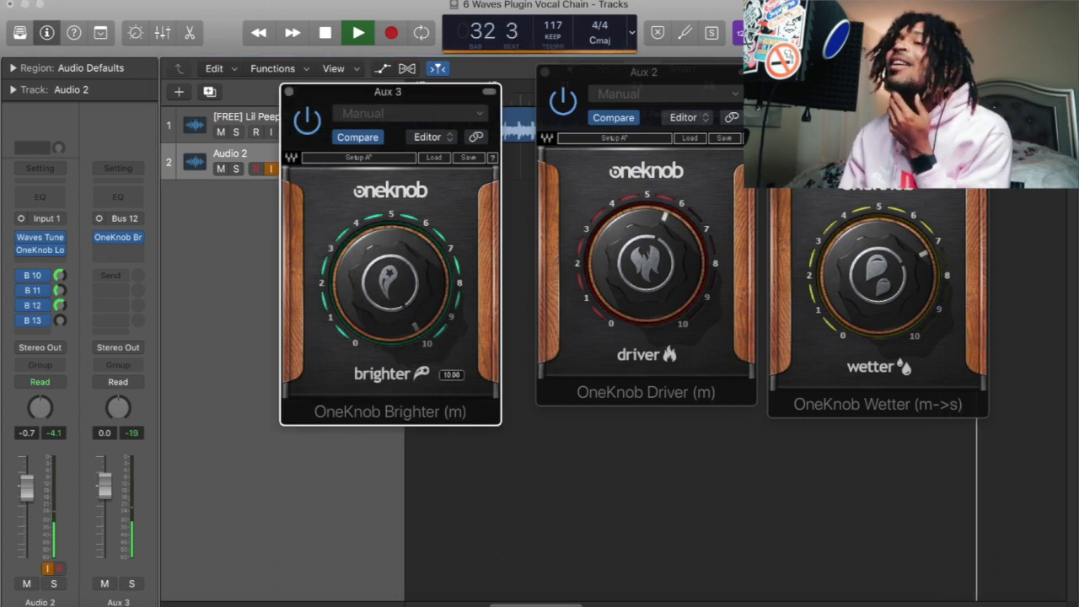
left_click_drag(60, 306, 60, 299)
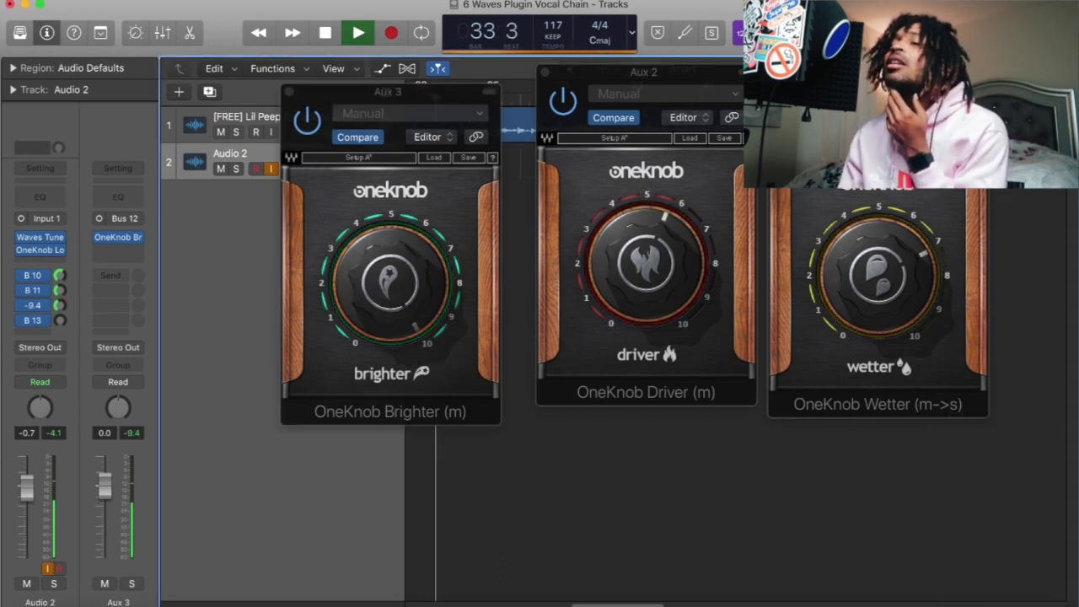
Step: Set OneKnob Louder on Audio 2 to 2.9 and move its window below the other plugins
left_click(44, 252)
left_click_drag(394, 282, 394, 331)
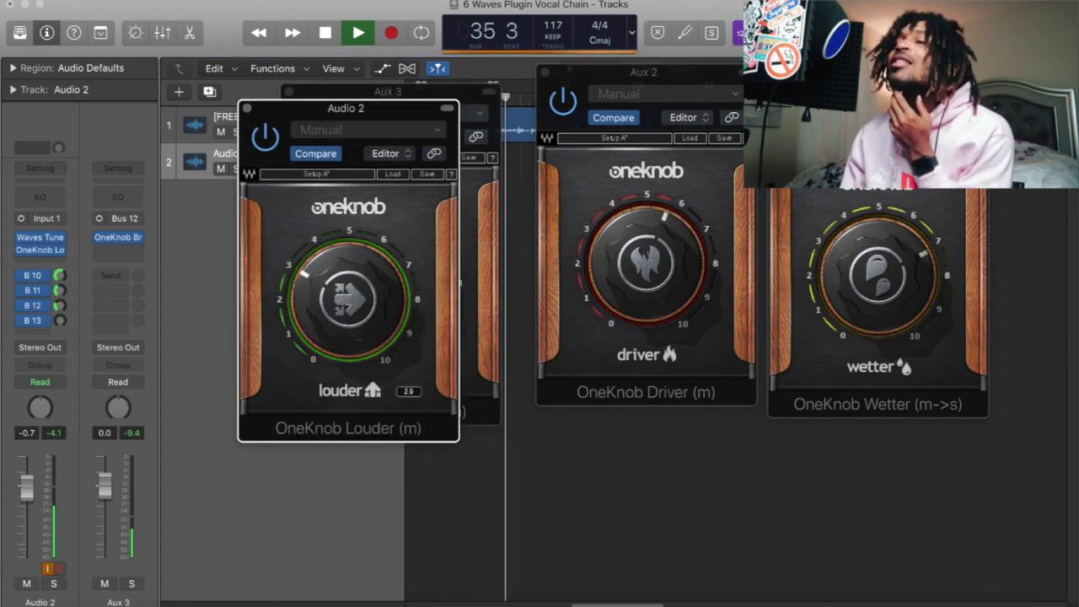
left_click_drag(397, 115, 544, 235)
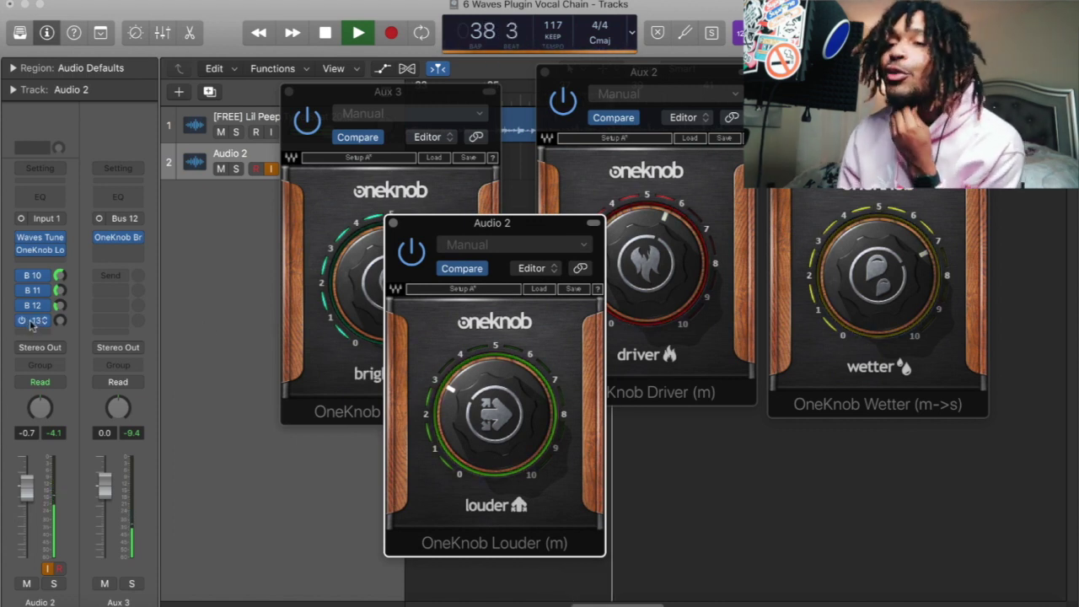
Step: Set the vocal's bus 11 send to -9.4 and its bus 13 send to -8.2
left_click(59, 290)
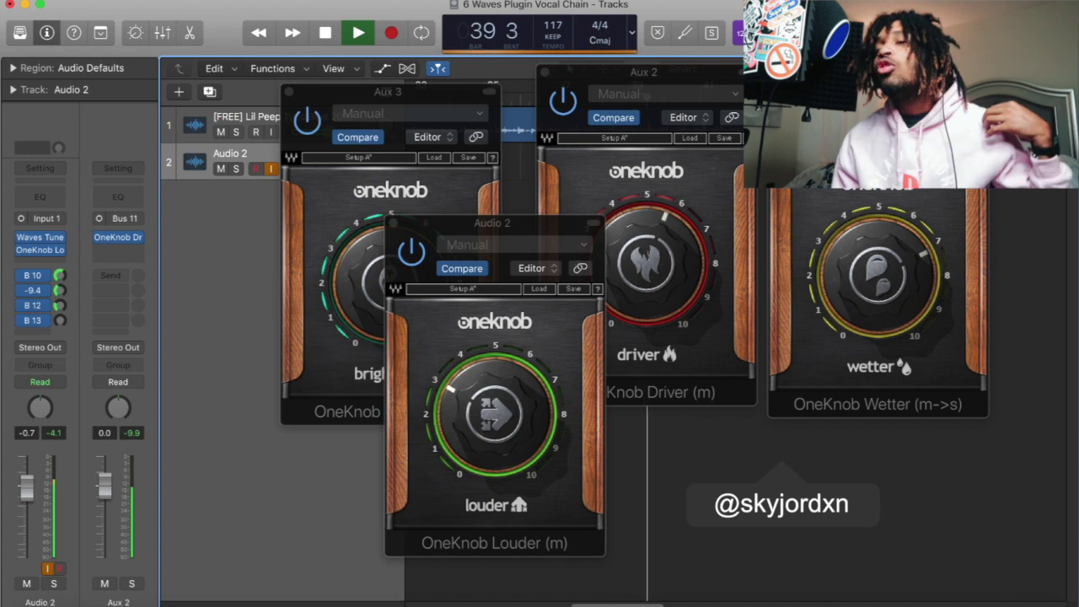
left_click(33, 321)
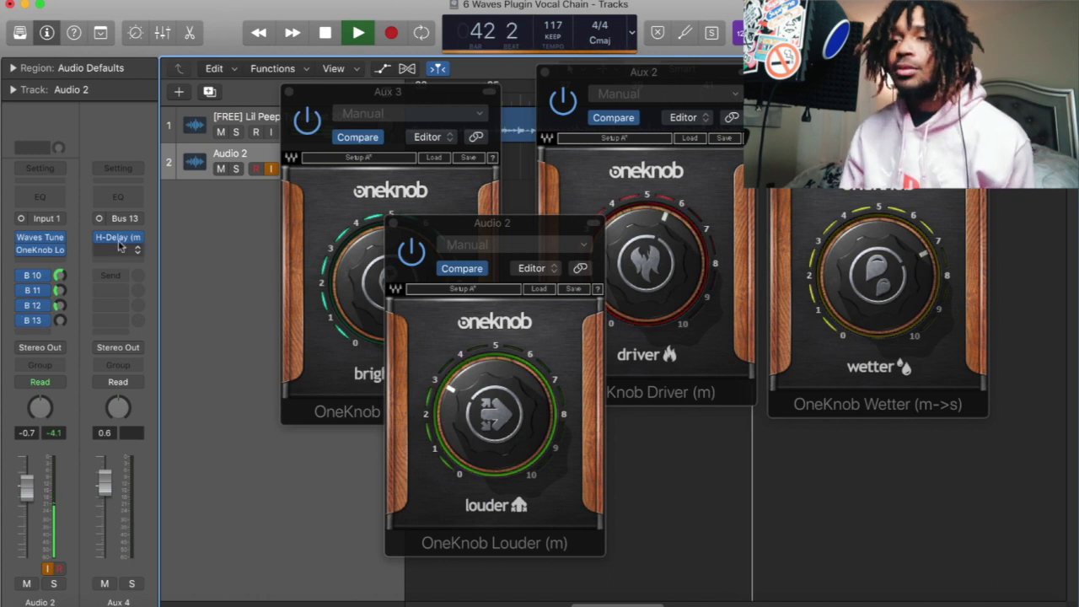
mouse_move(60, 322)
left_mouse_down()
mouse_move(61, 295)
mouse_move(61, 313)
left_mouse_up()
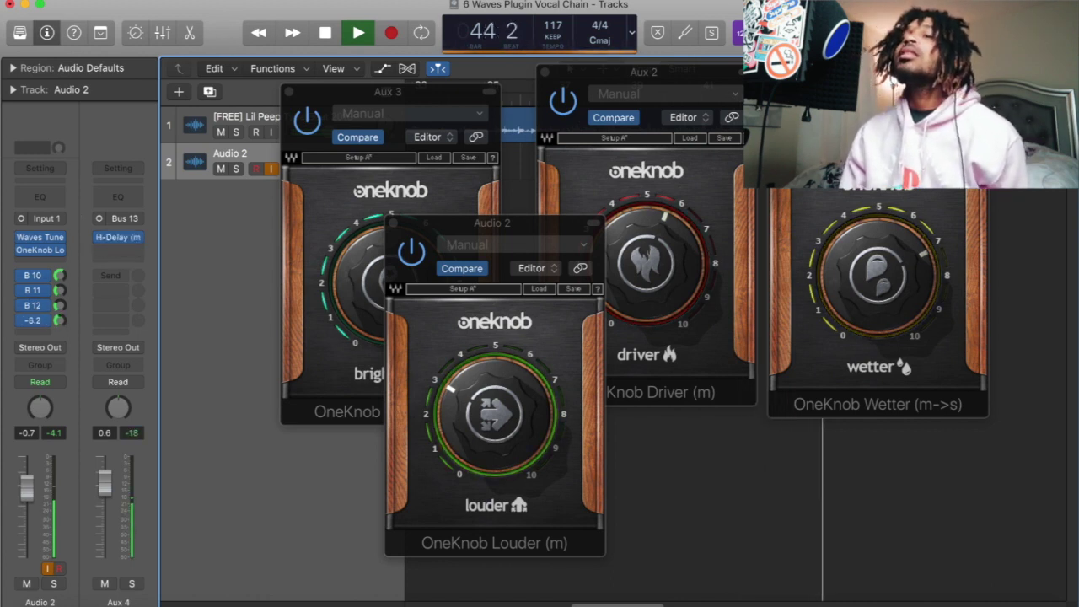
Step: Load the PA Default preset in H-Delay on Aux 4 and adjust the vocal's bus 13 send
left_click(123, 238)
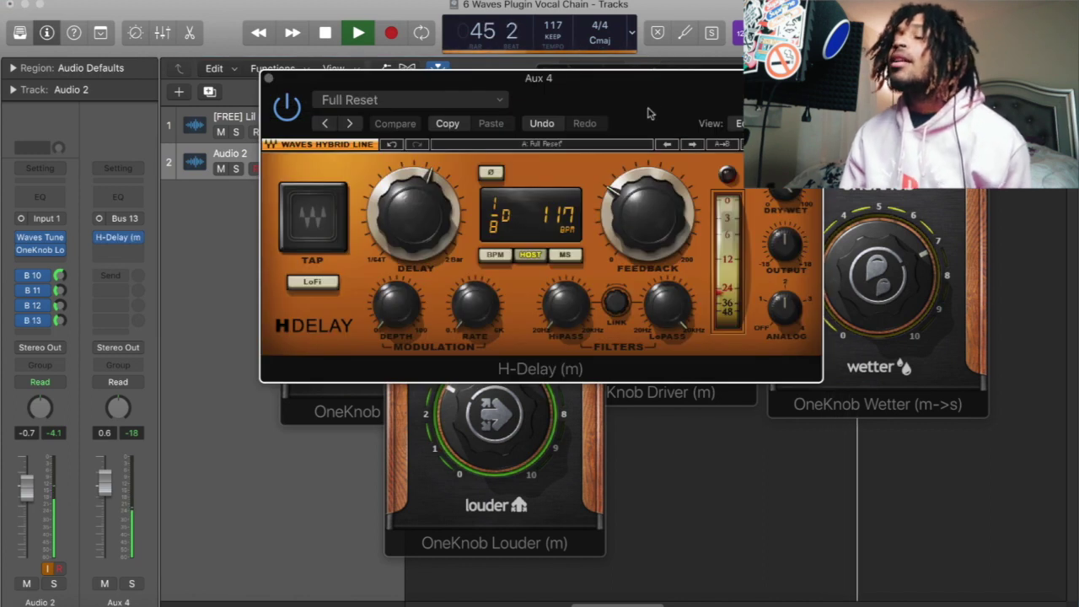
left_click_drag(662, 124, 550, 172)
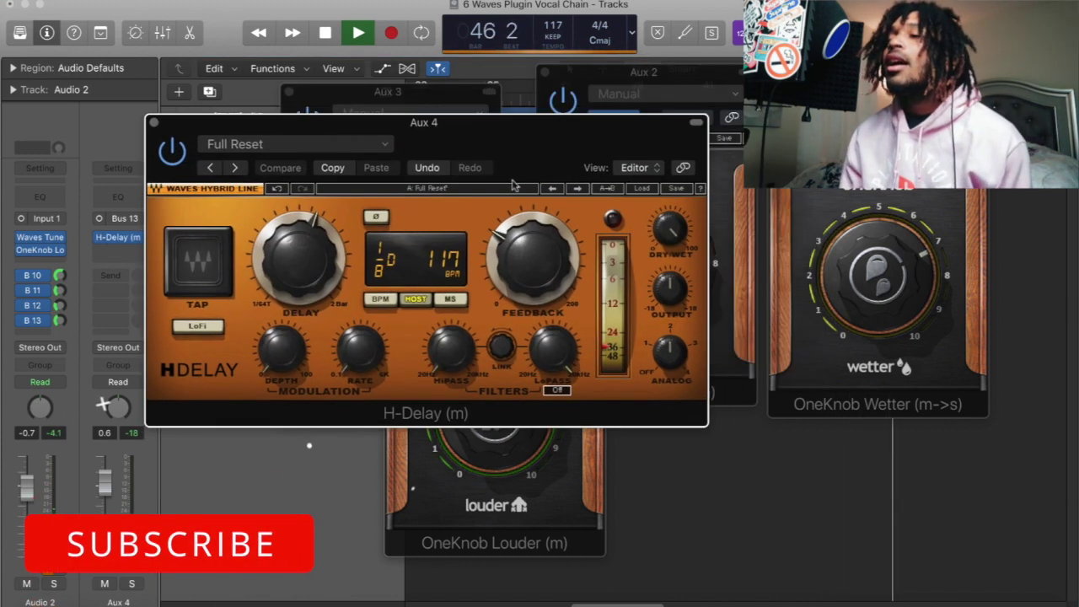
left_click(578, 189)
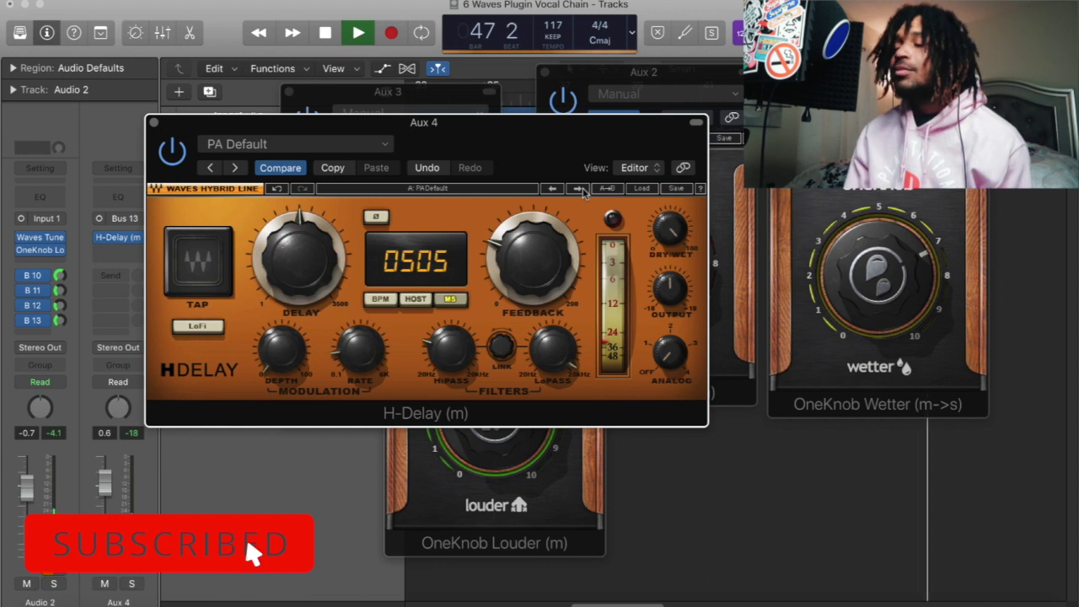
left_click_drag(525, 135, 559, 94)
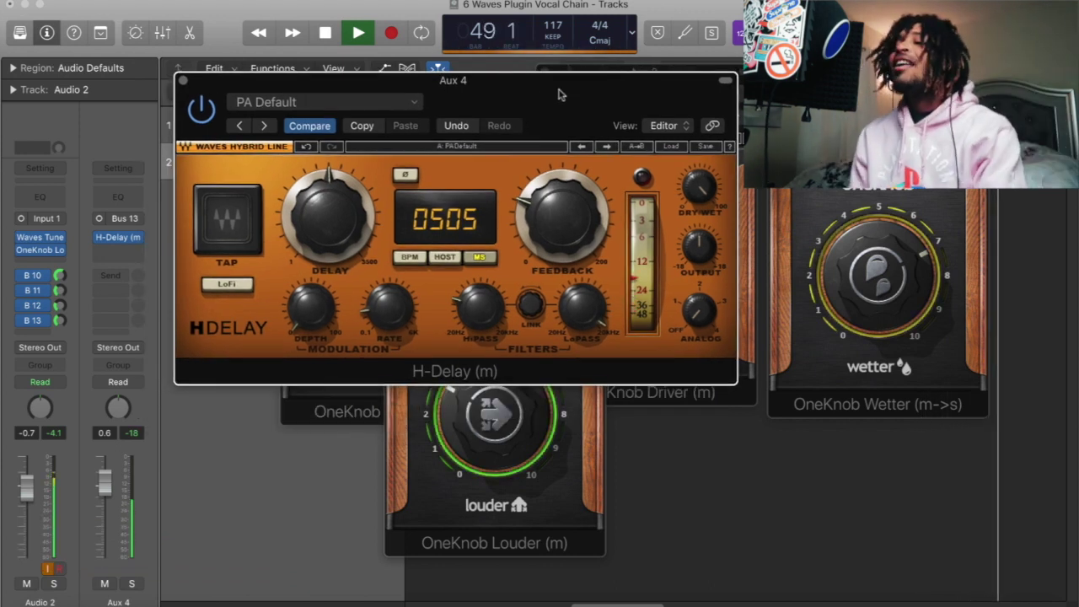
left_click(62, 324)
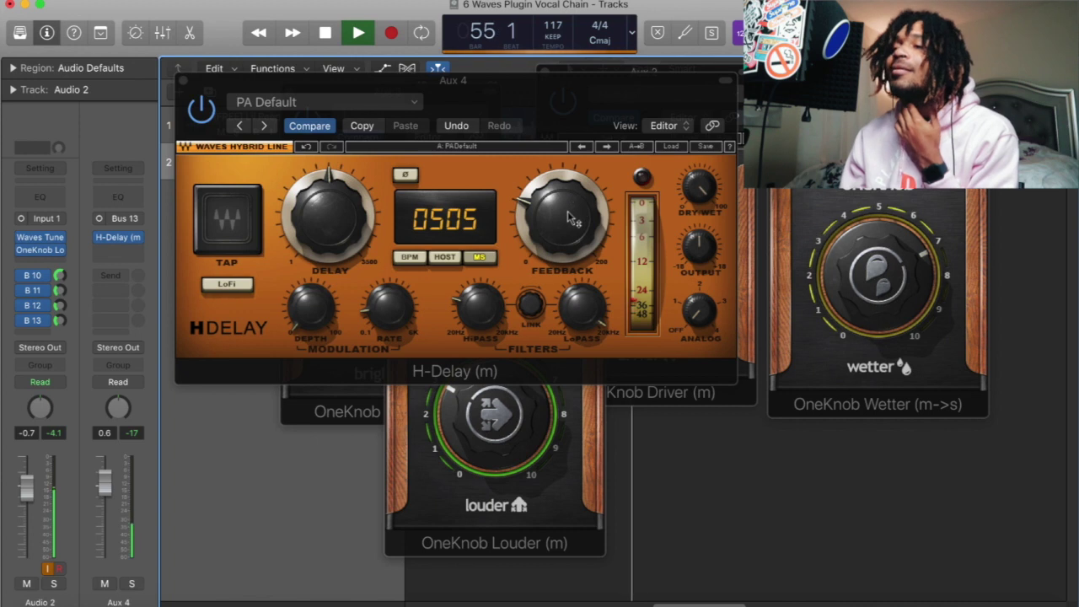
Step: Fine-tune the Feedback amount in H-Delay on Aux 4 and close the plugin window
left_click_drag(565, 224, 567, 211)
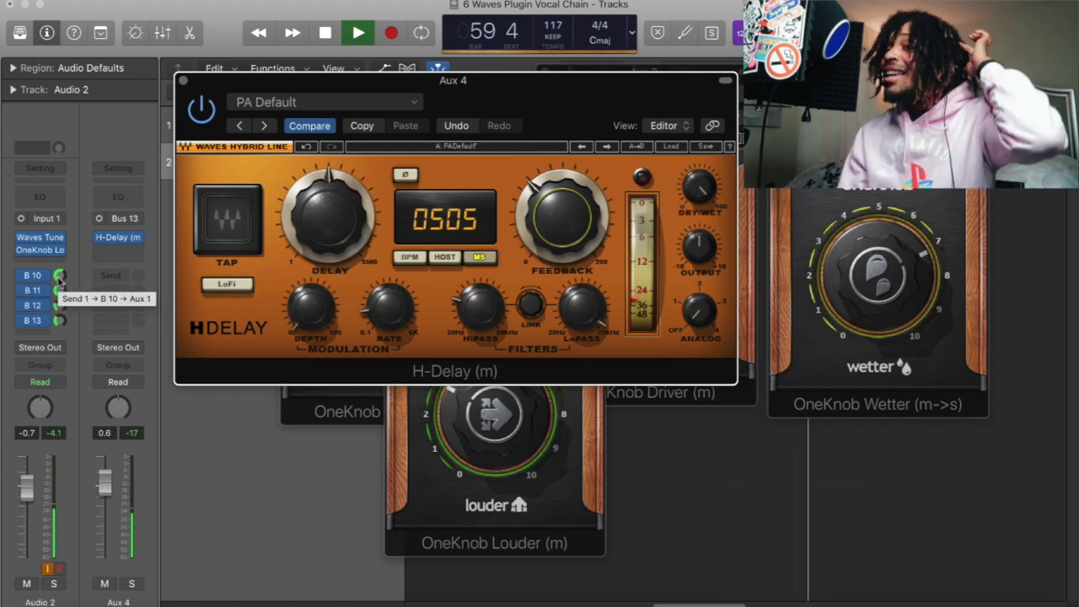
left_click_drag(550, 218, 547, 228)
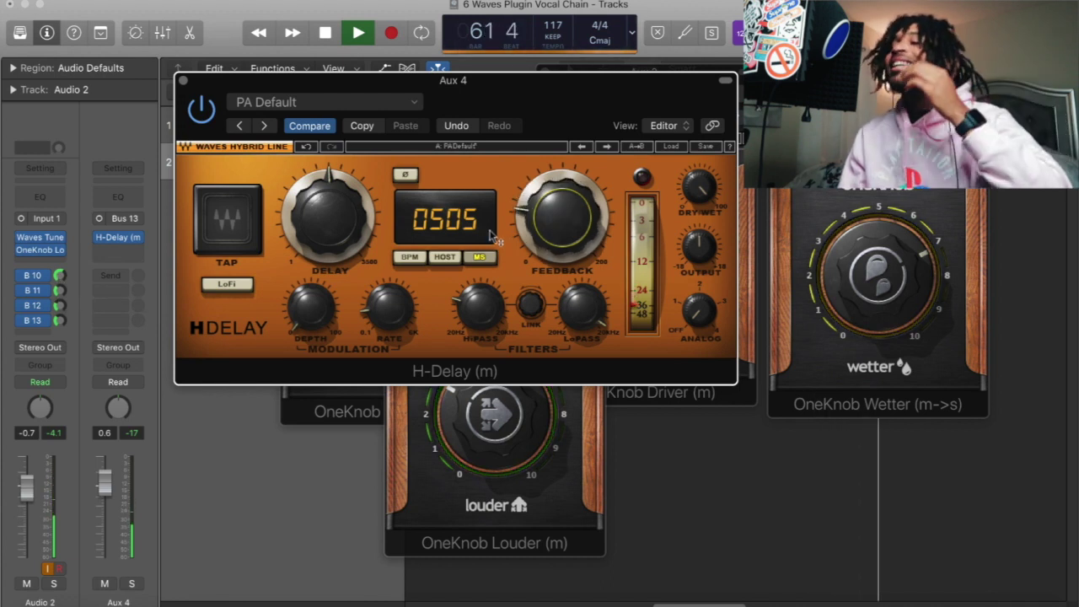
left_click(183, 82)
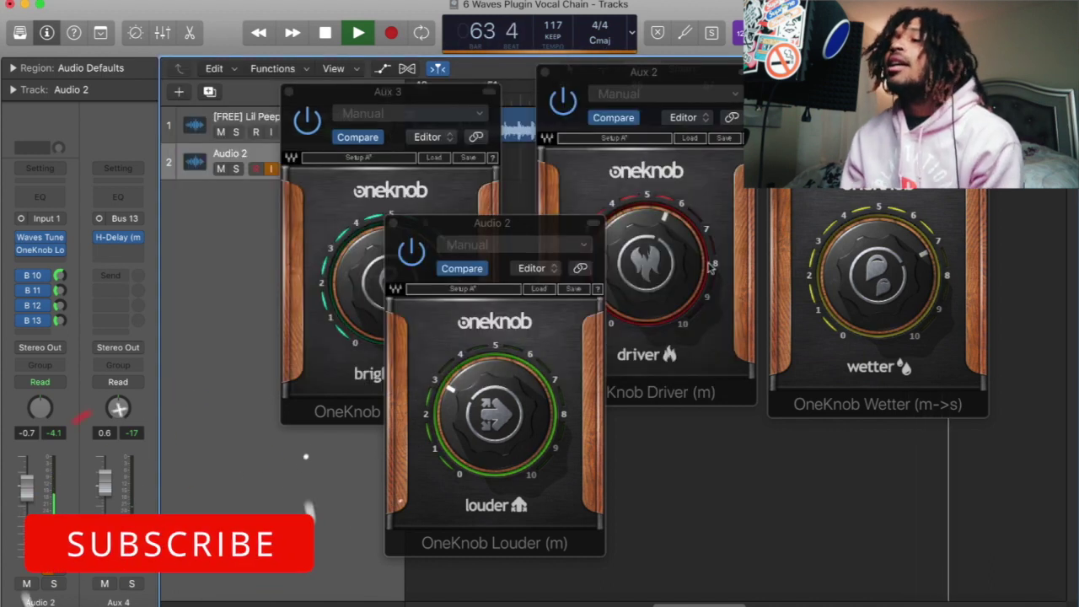
Step: Move the OneKnob Louder window off Brighter and set OneKnob Driver on Aux 2 to about 8.9 during playback
left_click_drag(557, 226, 336, 223)
left_click_drag(647, 263, 647, 231)
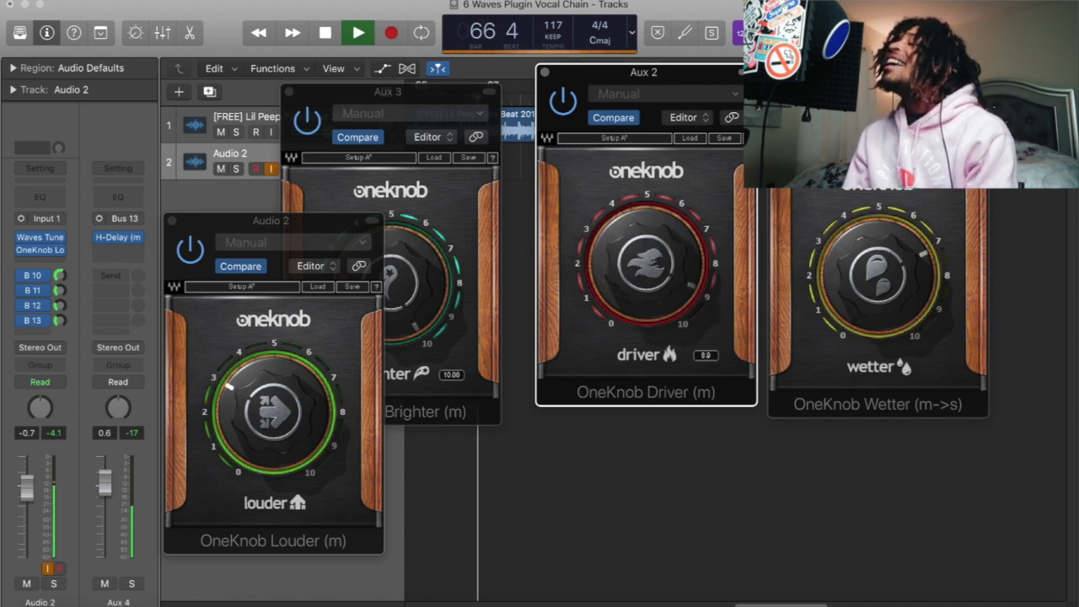
left_click_drag(663, 274, 663, 276)
key("space")
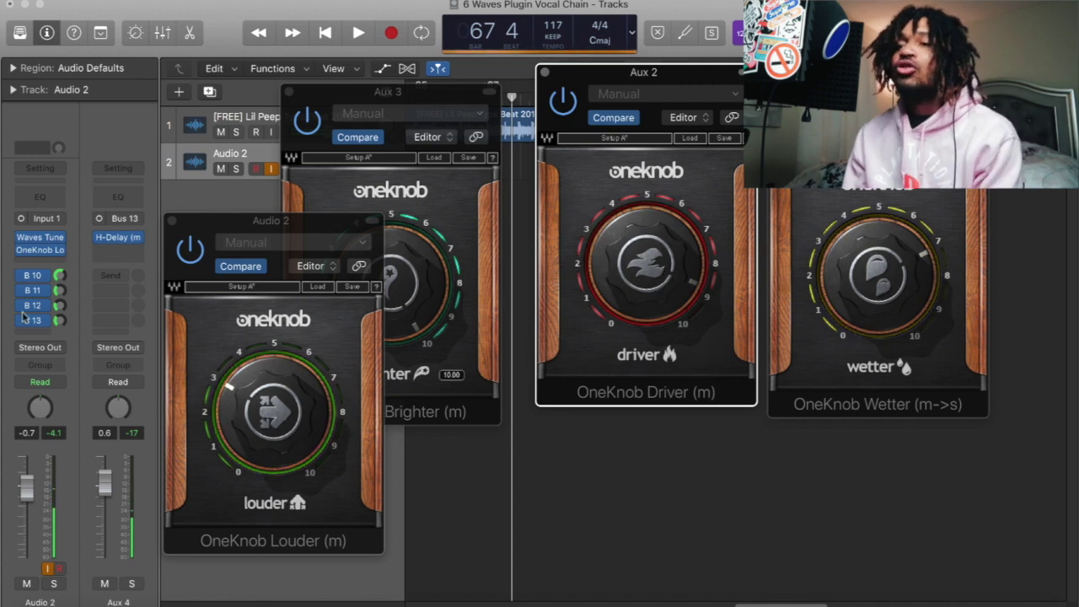
key("space")
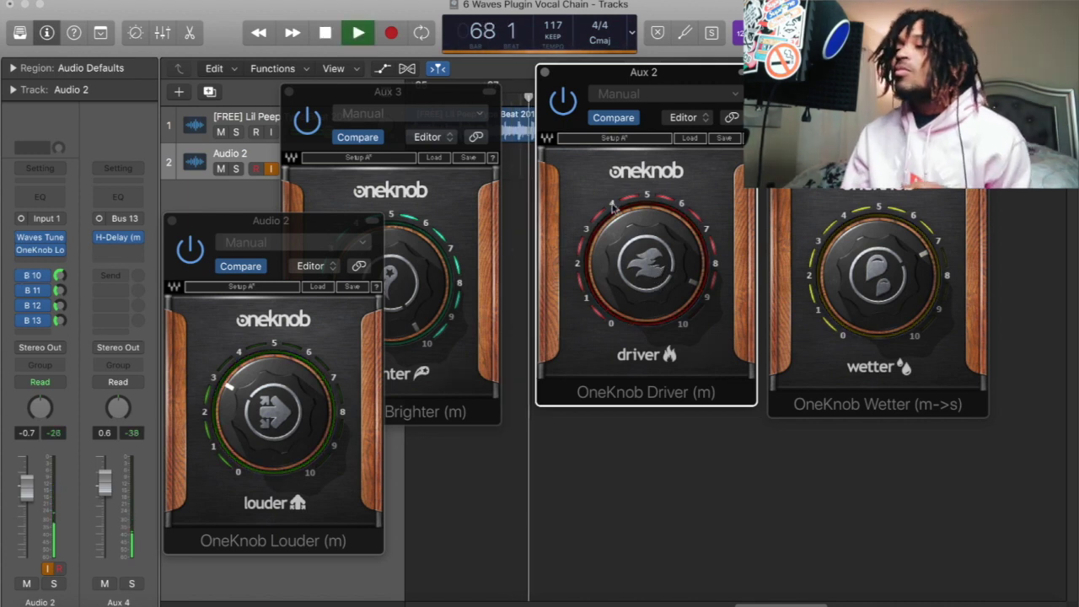
Step: Set the vocal's bus 11 send to -18.5
left_click(59, 291)
left_click_drag(59, 291, 75, 355)
left_click_drag(87, 402, 73, 292)
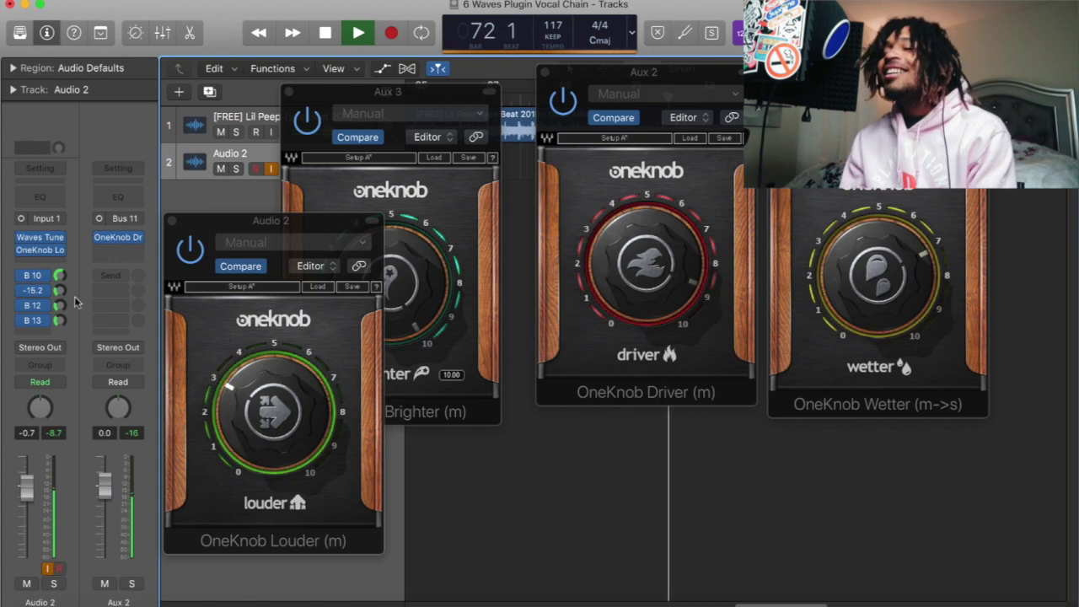
left_click_drag(59, 290, 62, 293)
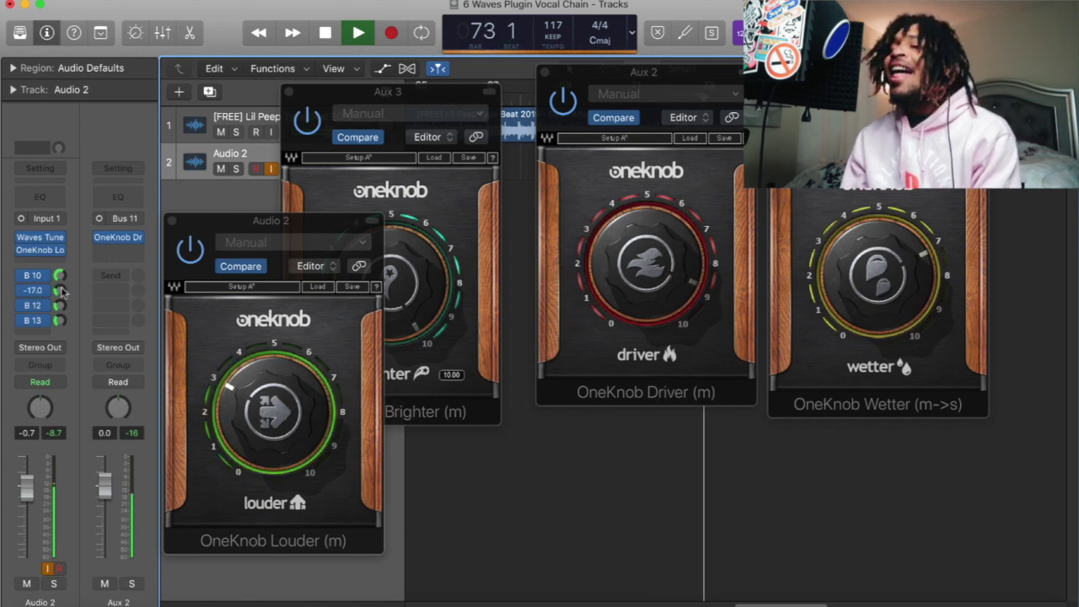
left_click_drag(59, 291, 61, 298)
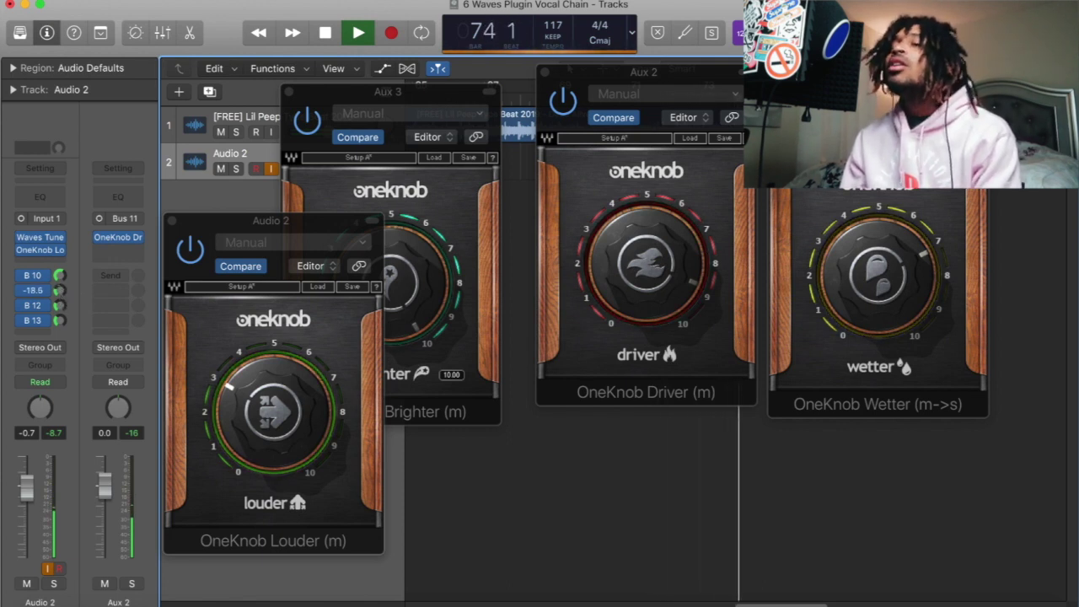
Step: Set OneKnob Driver to about 6 and OneKnob Brighter to 7.02
left_click_drag(680, 269, 651, 303)
left_click_drag(414, 291, 352, 261)
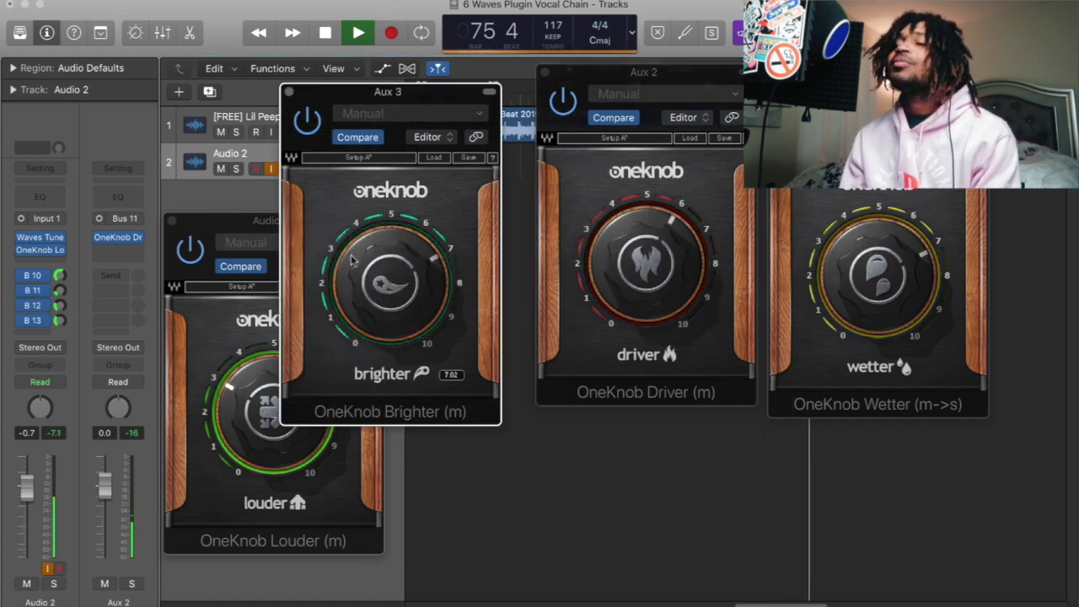
Step: Set OneKnob Louder to about 4.7 and OneKnob Wetter to 9.0, ending with playback stopped
mouse_move(283, 404)
left_mouse_down()
mouse_move(283, 379)
mouse_move(268, 411)
left_mouse_up()
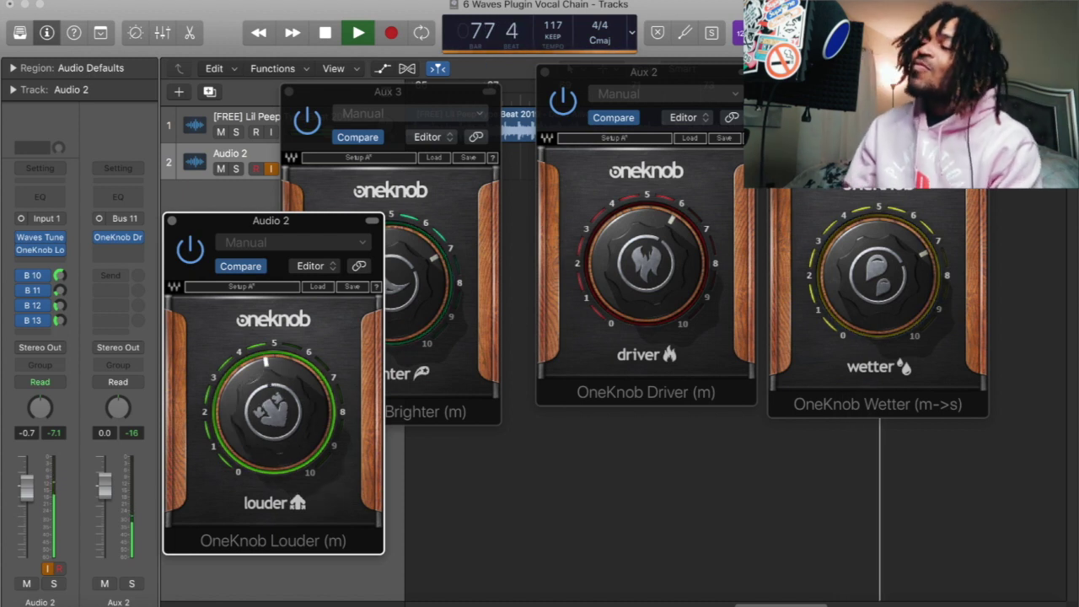
left_click_drag(925, 270, 908, 291)
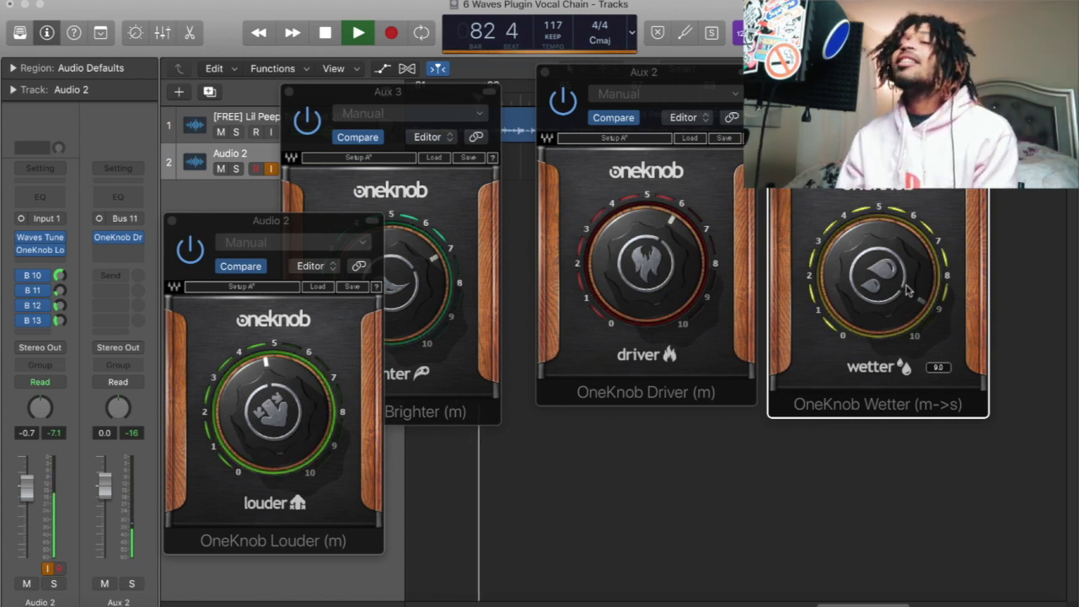
key("space")
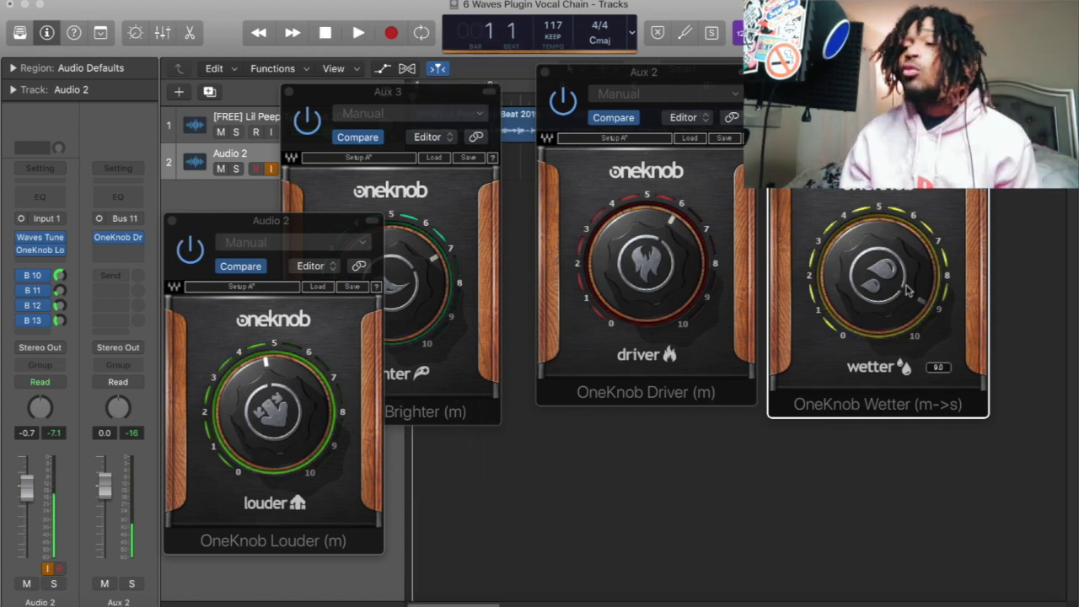
Step: Rearrange the OneKnob Louder and Brighter windows and bring the OneKnob Driver window to the front
left_click_drag(303, 222, 619, 217)
left_click_drag(462, 99, 429, 101)
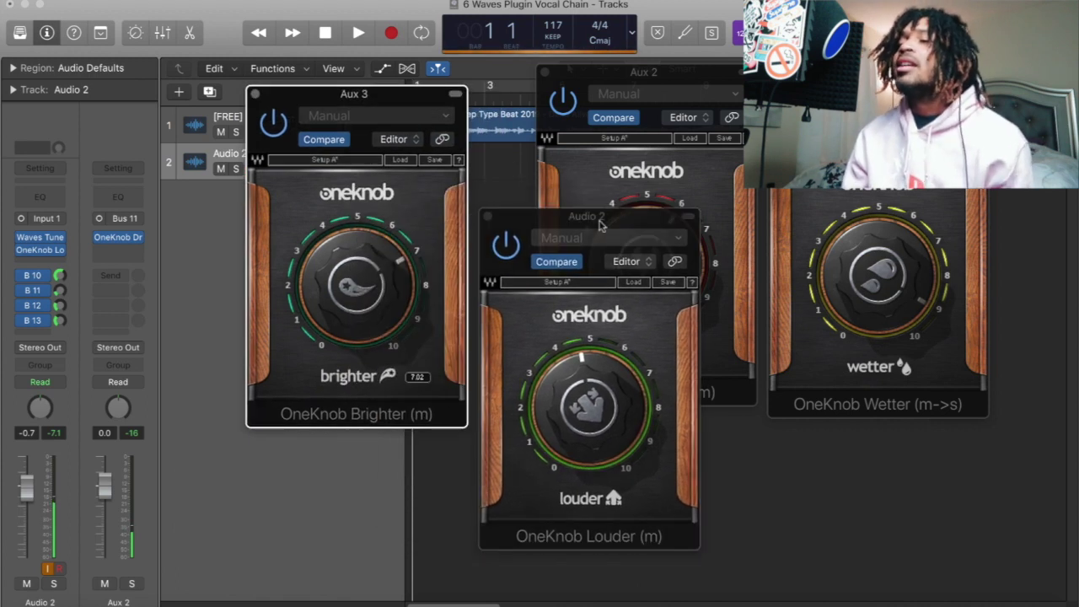
left_click_drag(601, 222, 544, 197)
left_click(700, 78)
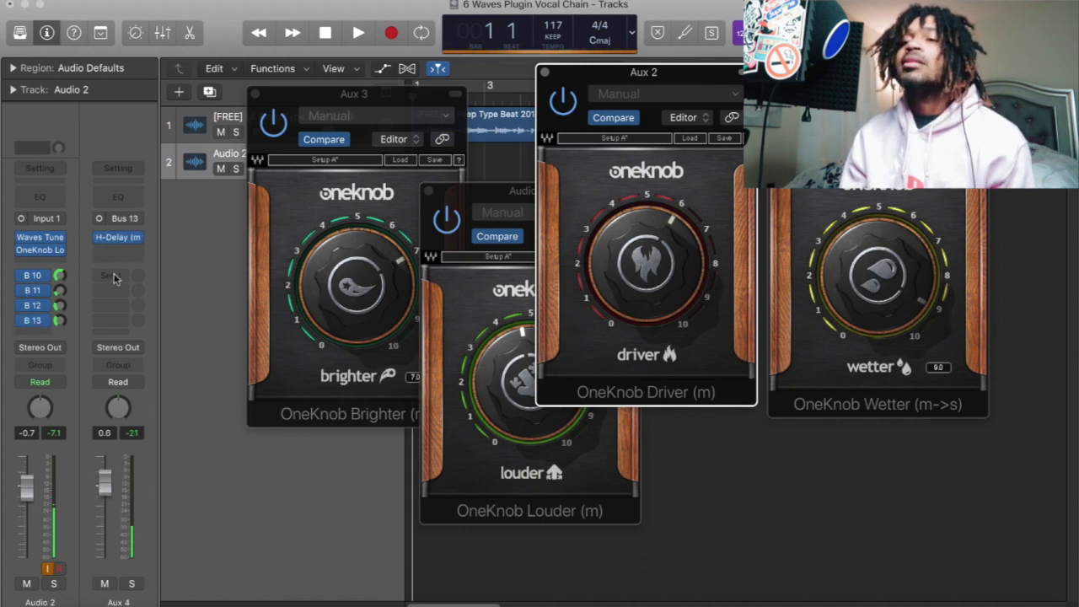
Step: Add a bus 10 send on the H-Delay channel Aux 4 and set it to +1.5
left_click(116, 281)
mouse_move(127, 361)
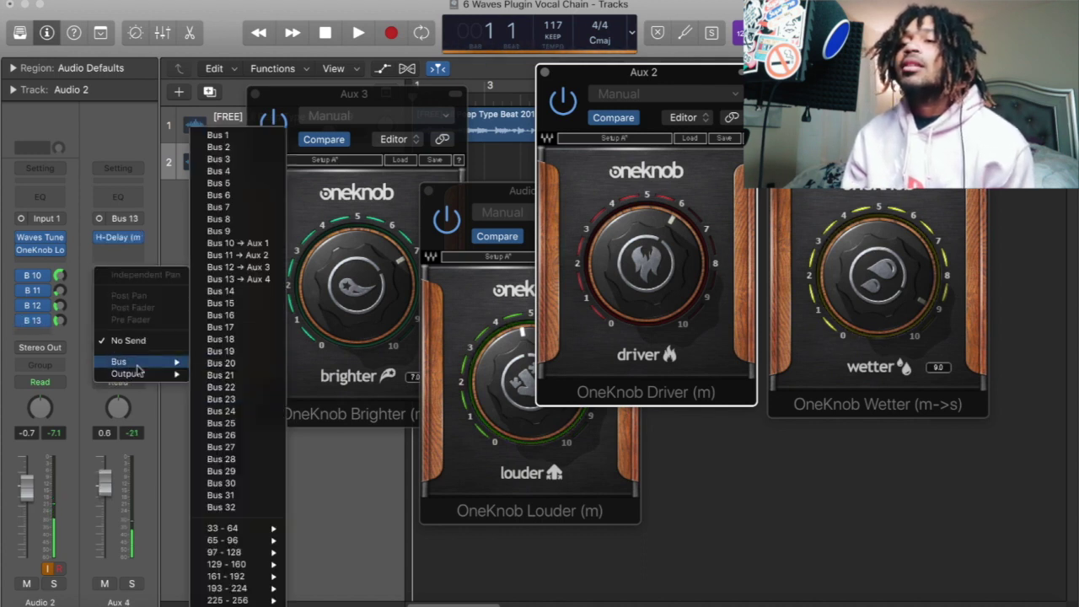
left_click(242, 277)
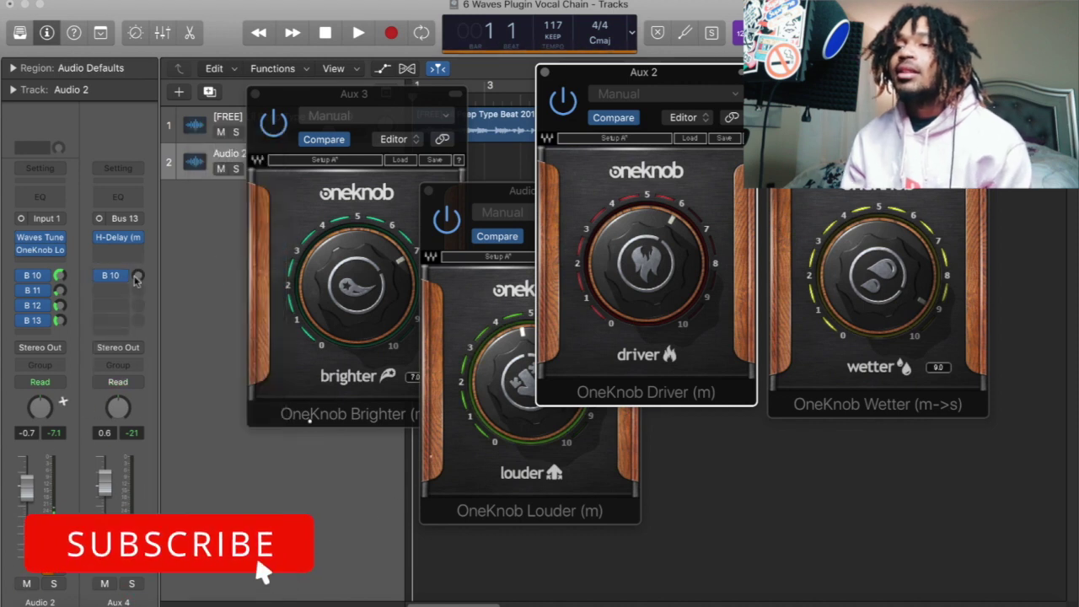
left_click_drag(138, 275, 138, 249)
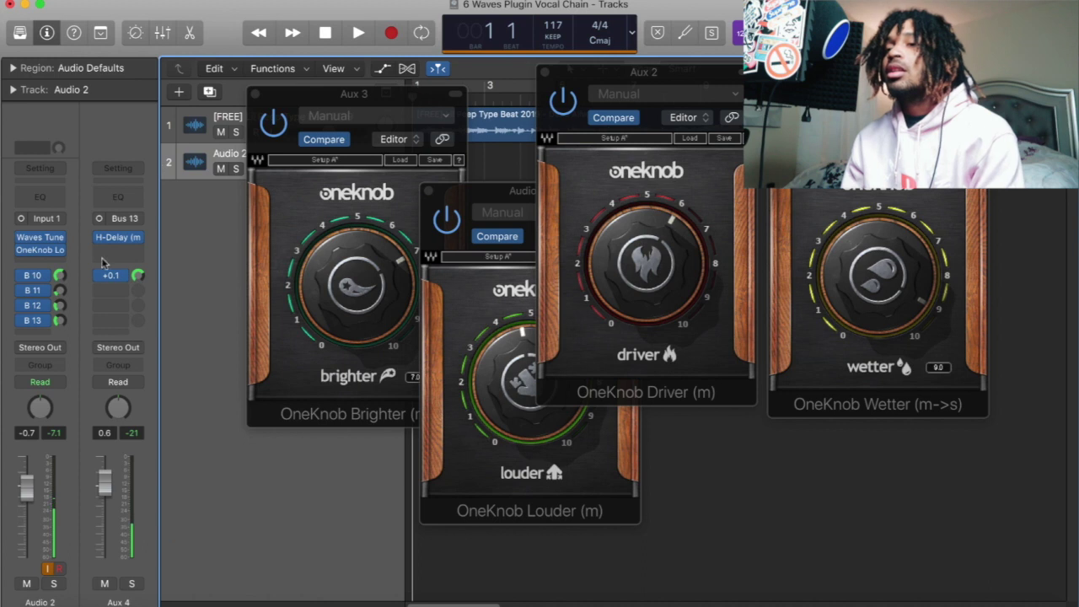
left_click_drag(138, 276, 138, 250)
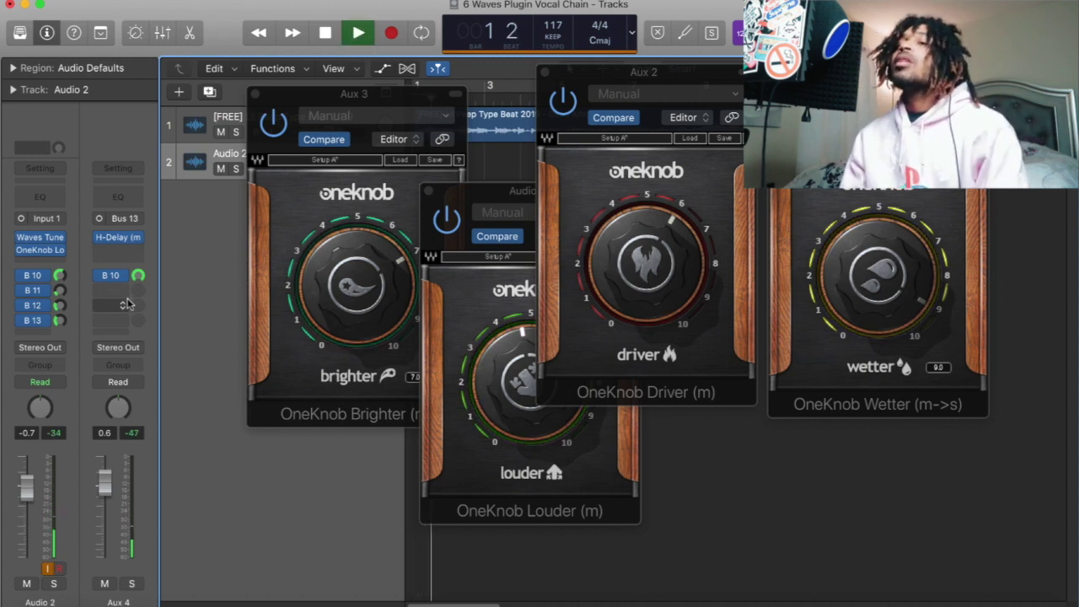
left_click_drag(139, 279, 139, 270)
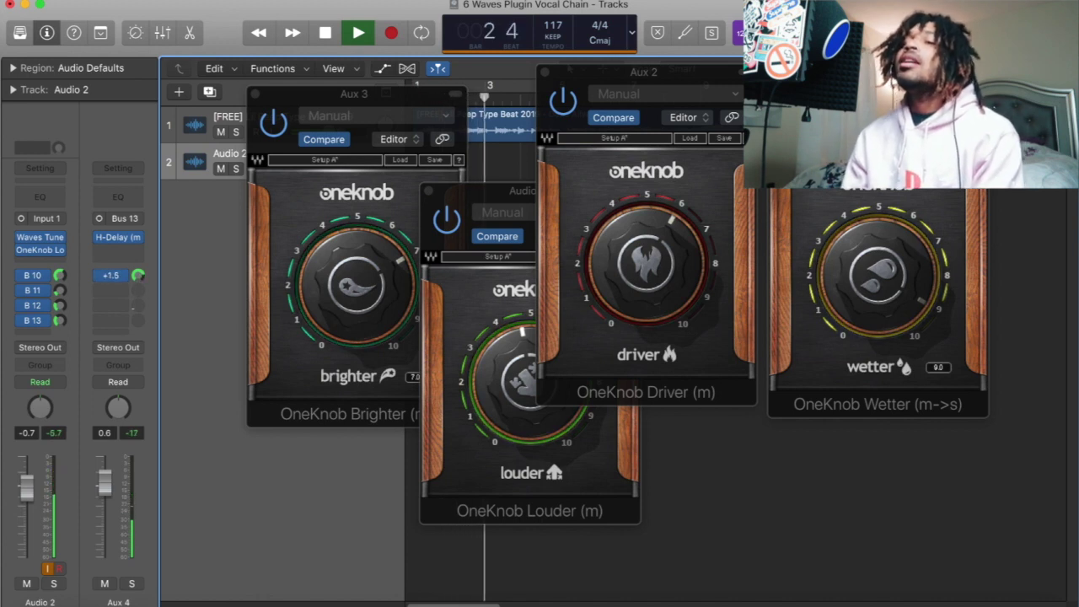
Step: Add a Channel EQ to Aux 4 with a 325 Hz low cut and a -24.0 dB high shelf at 3000 Hz
left_click(116, 197)
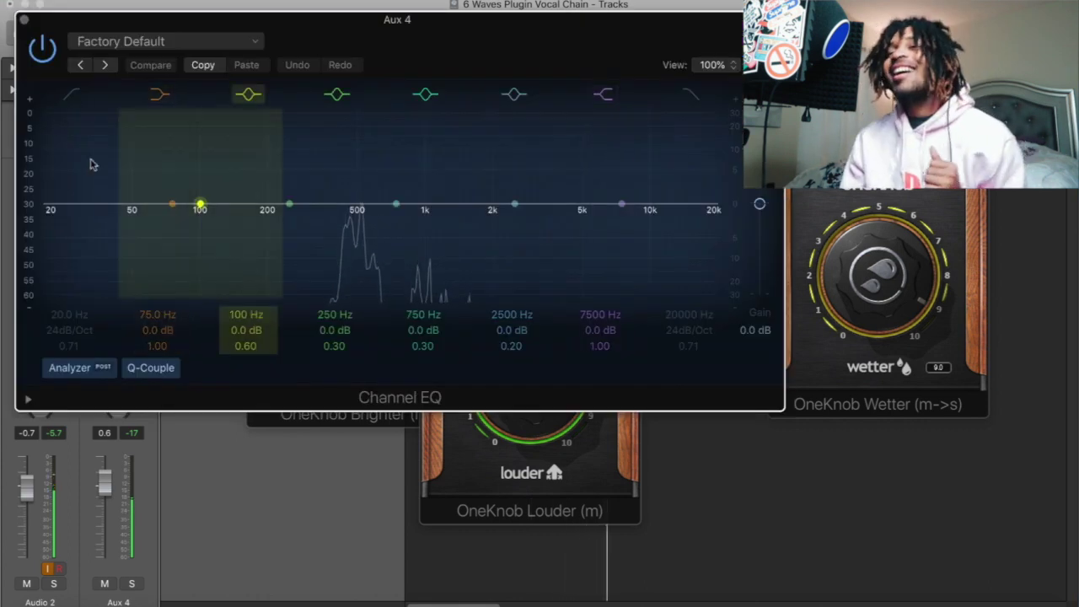
left_click(72, 96)
left_click_drag(47, 227, 397, 284)
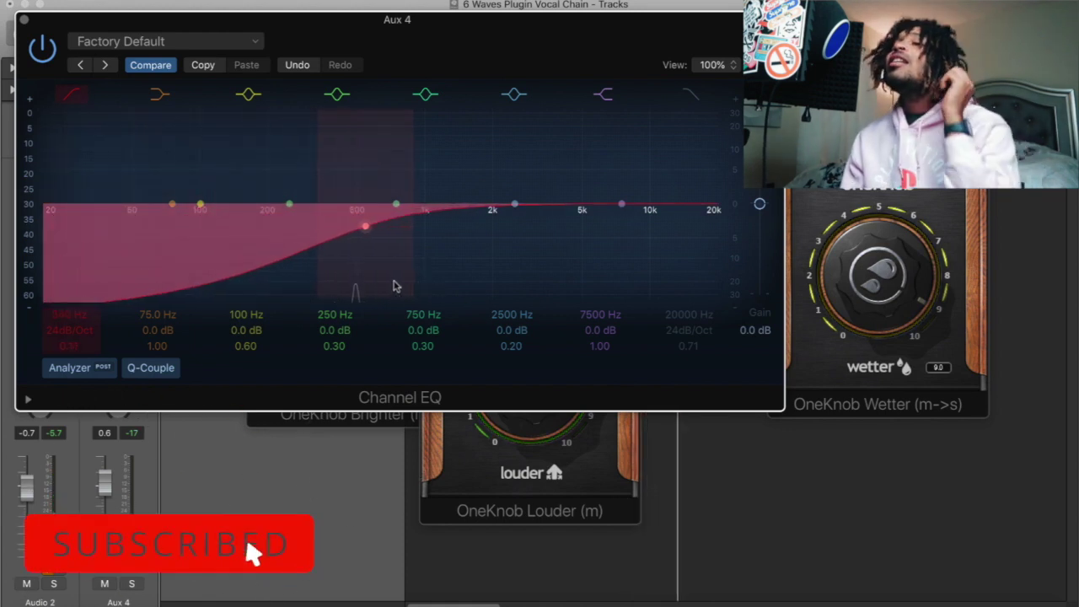
left_click_drag(365, 226, 313, 226)
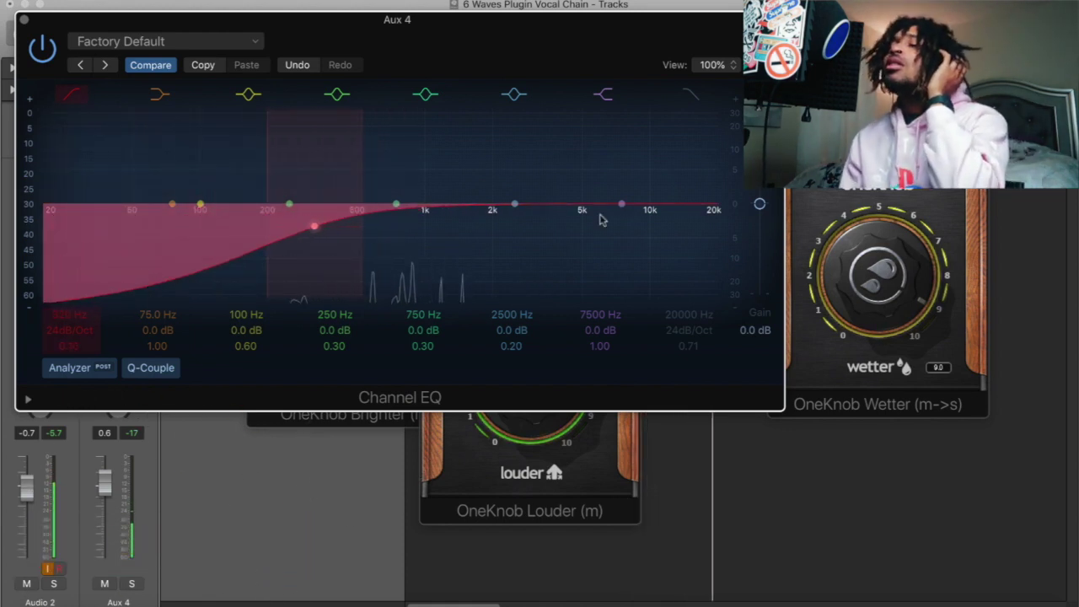
left_click_drag(621, 204, 531, 340)
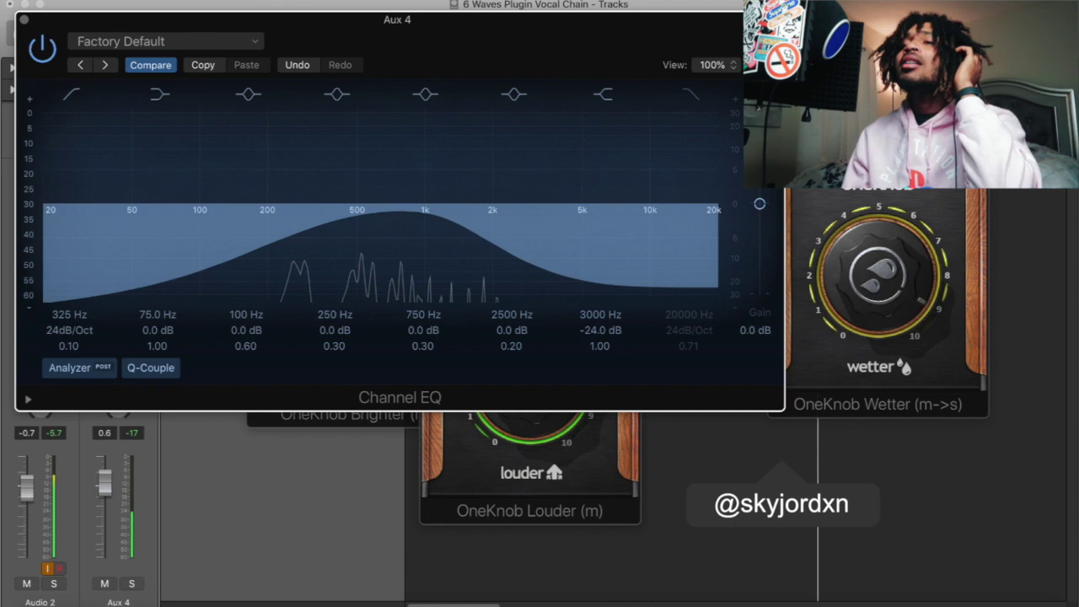
left_click(25, 19)
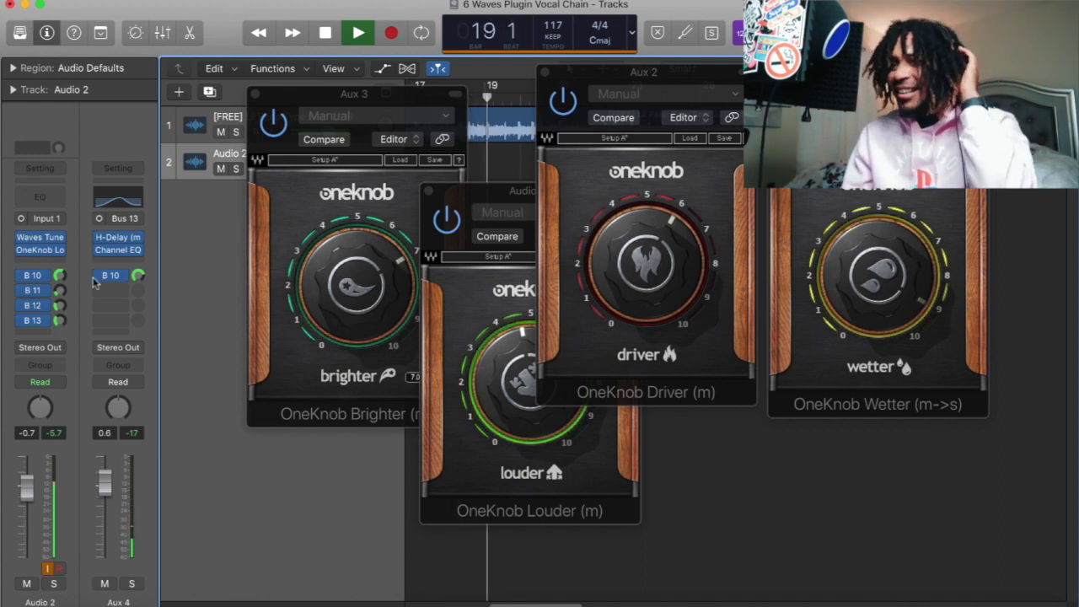
Step: Lower OneKnob Wetter to about 8.1 and OneKnob Brighter to about 3.4, and stop playback
left_click_drag(898, 309, 899, 343)
left_click_drag(339, 285, 340, 345)
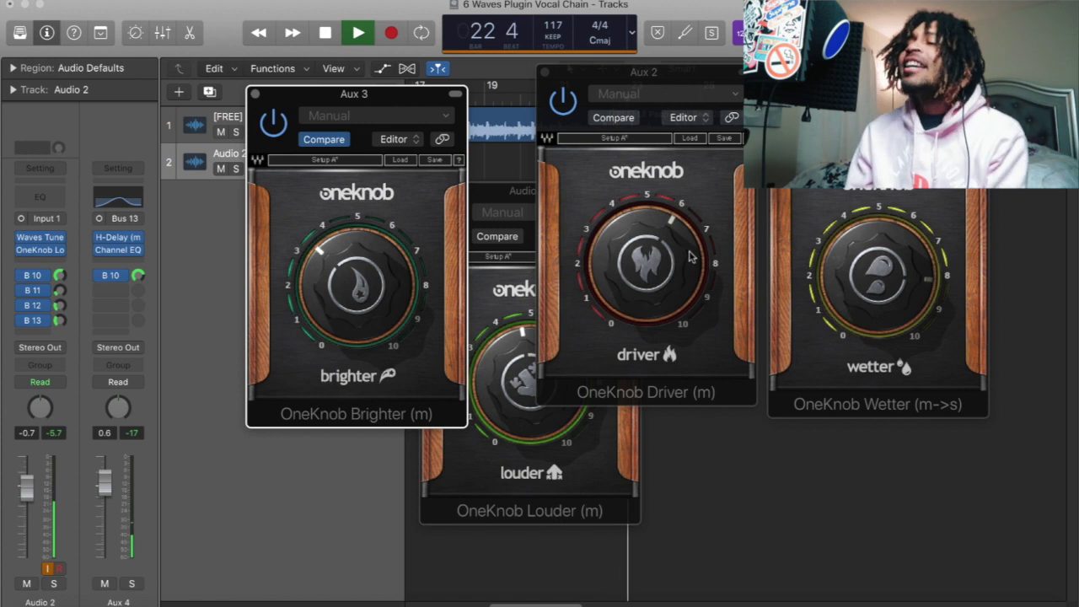
key("space")
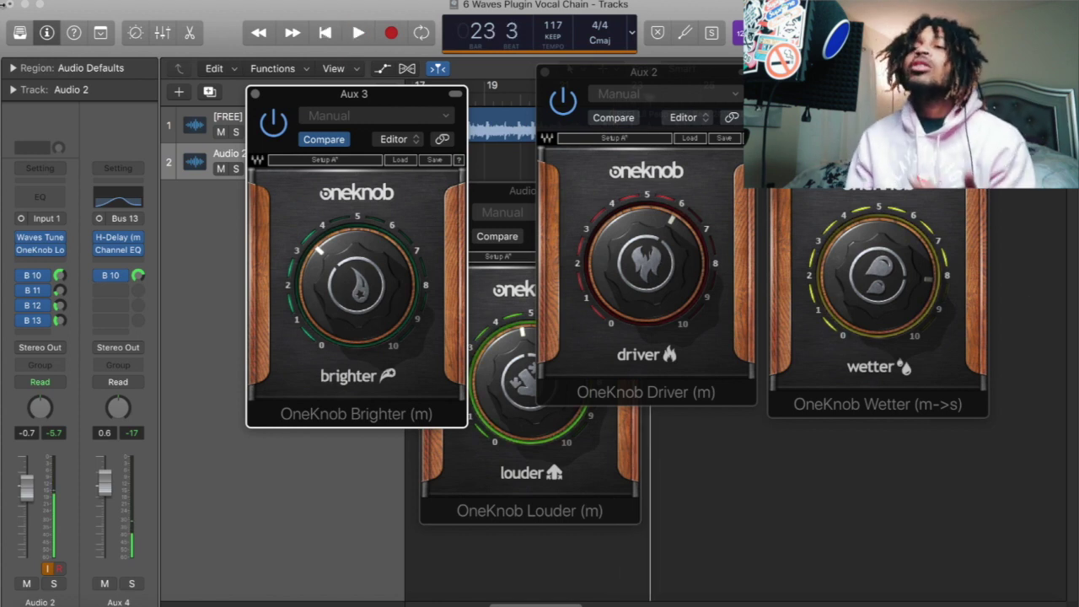
Step: Insert the Waves RDeEsser (m) plugin after OneKnob Louder on the Audio 2 vocal track
left_click(56, 263)
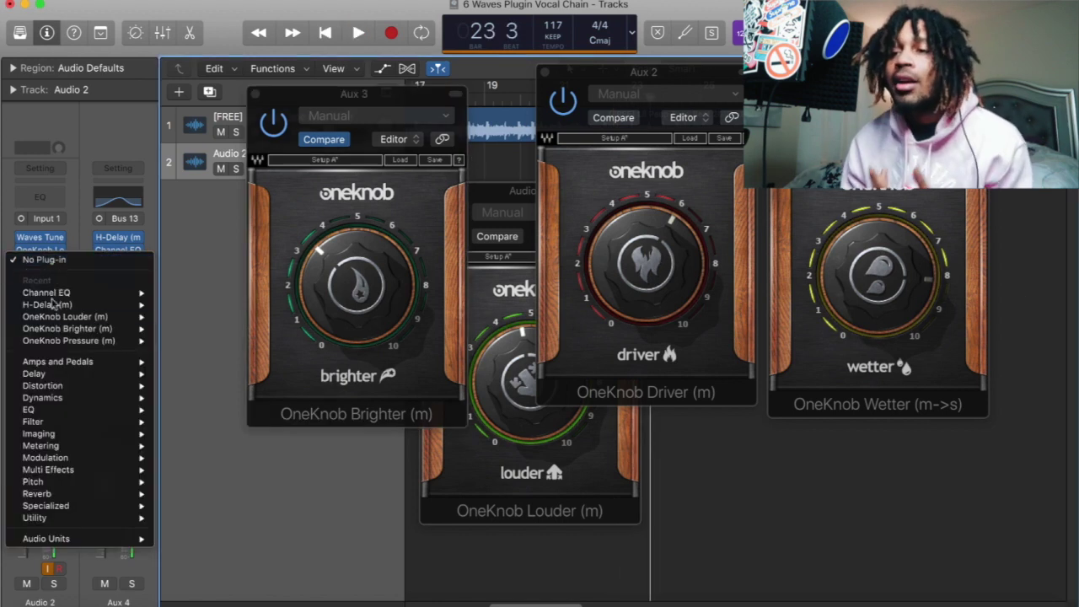
mouse_move(125, 543)
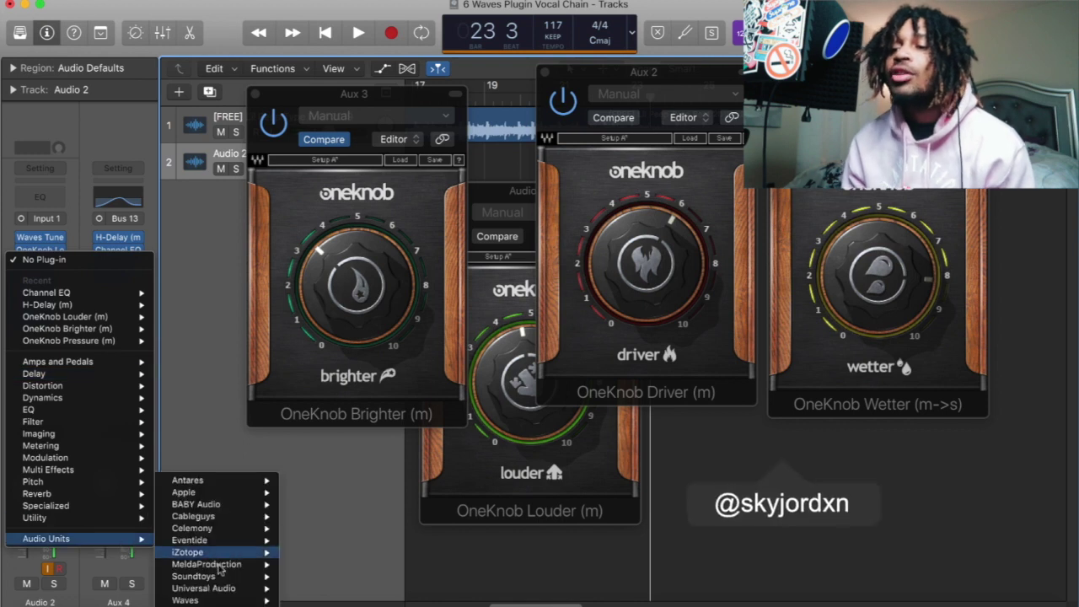
mouse_move(253, 601)
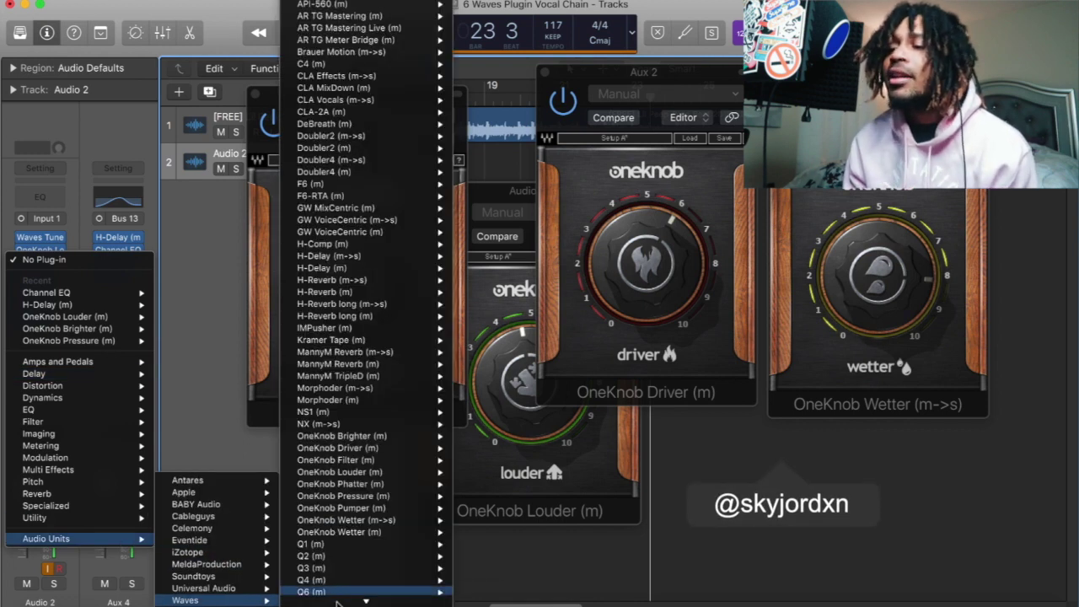
scroll(337, 593, "down", 7)
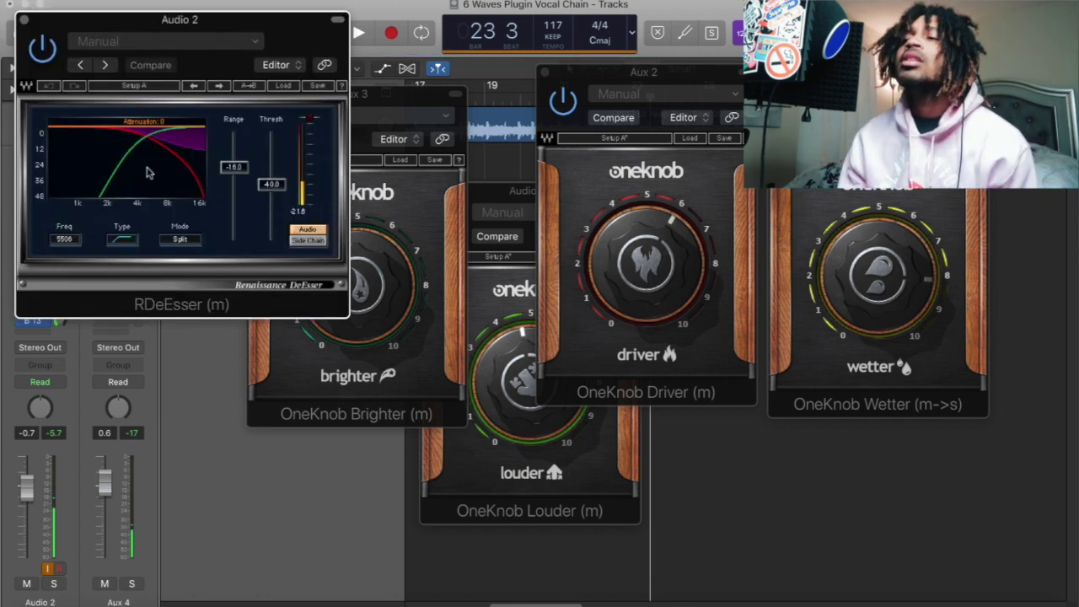
Step: Load the Male DeEss Wide preset in RDeEsser on Audio 2, then close and reopen the plugin window
left_click(282, 89)
left_click(247, 126)
left_click(217, 86)
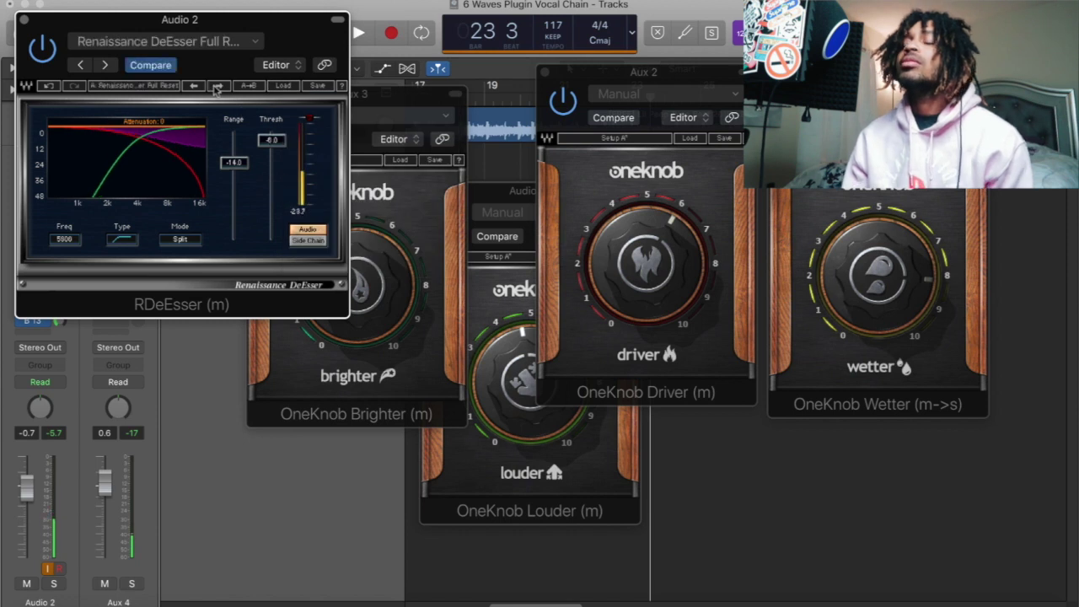
left_click(217, 86)
left_click(217, 87)
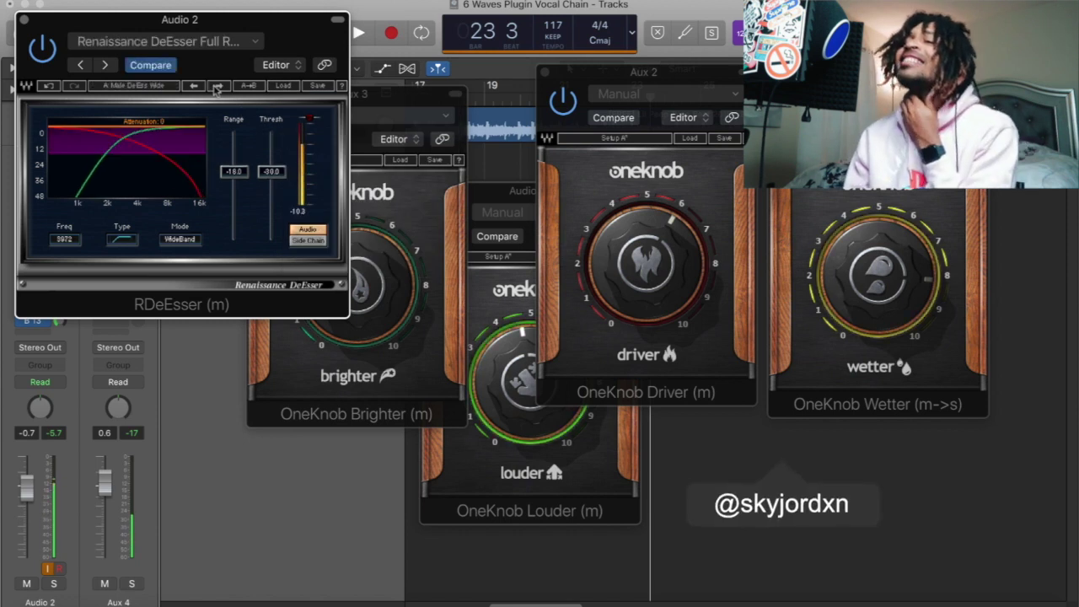
left_click(25, 19)
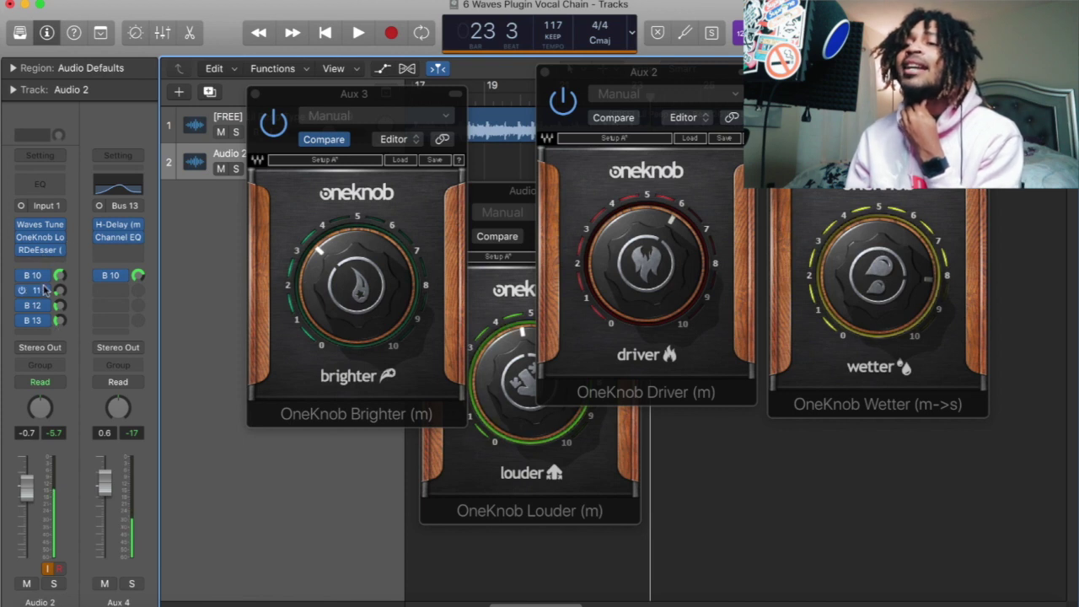
left_click(42, 253)
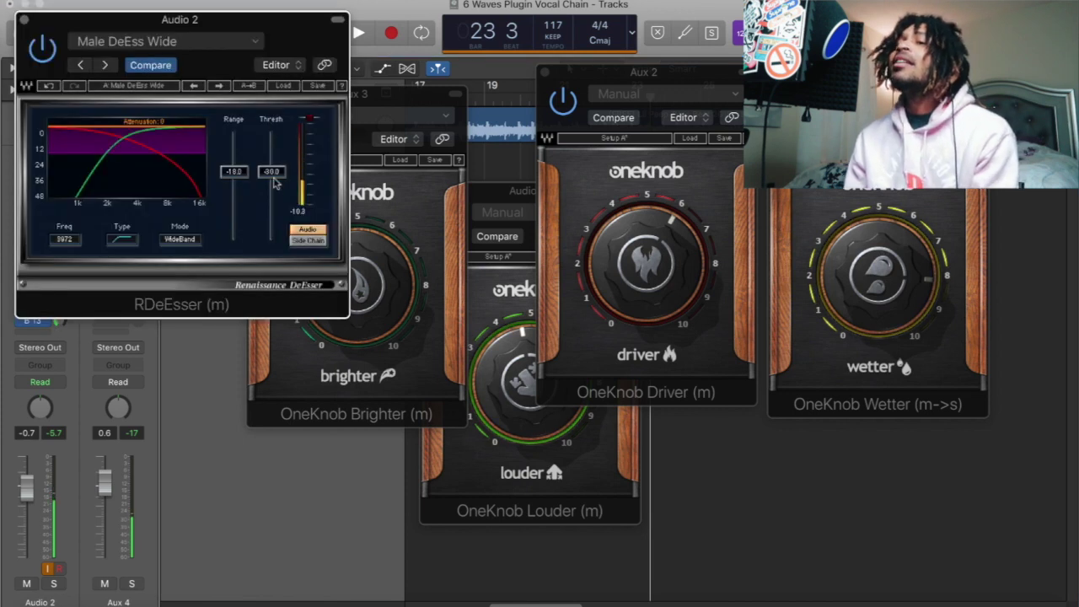
Step: Lower the RDeEsser threshold slightly on Audio 2 and close the plugin window
mouse_move(271, 171)
left_mouse_down()
mouse_move(270, 191)
mouse_move(271, 179)
left_mouse_up()
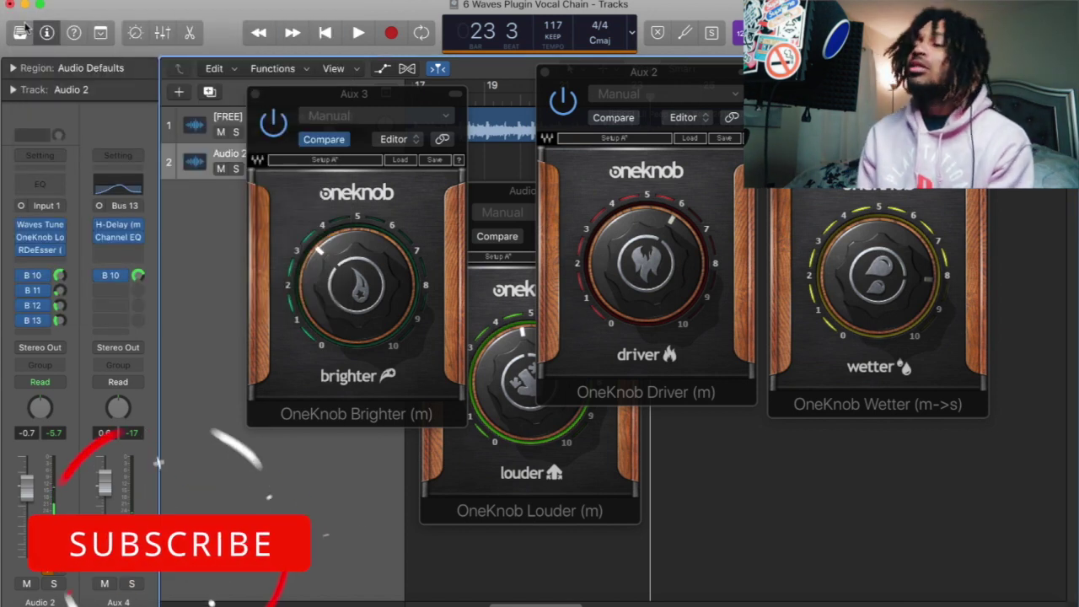
left_click(24, 18)
Step: Record a vocal take on Audio 2 from bar 1 while adjusting the Bus 13 send and setting Aux 4 to 5.7 dB, panned +21
key("Return")
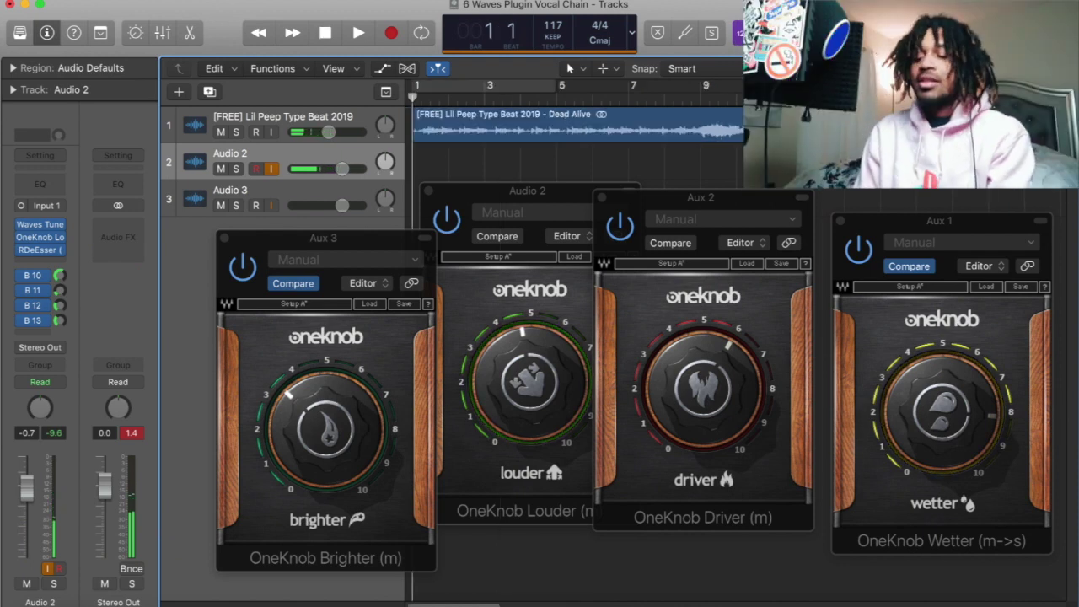
key("r")
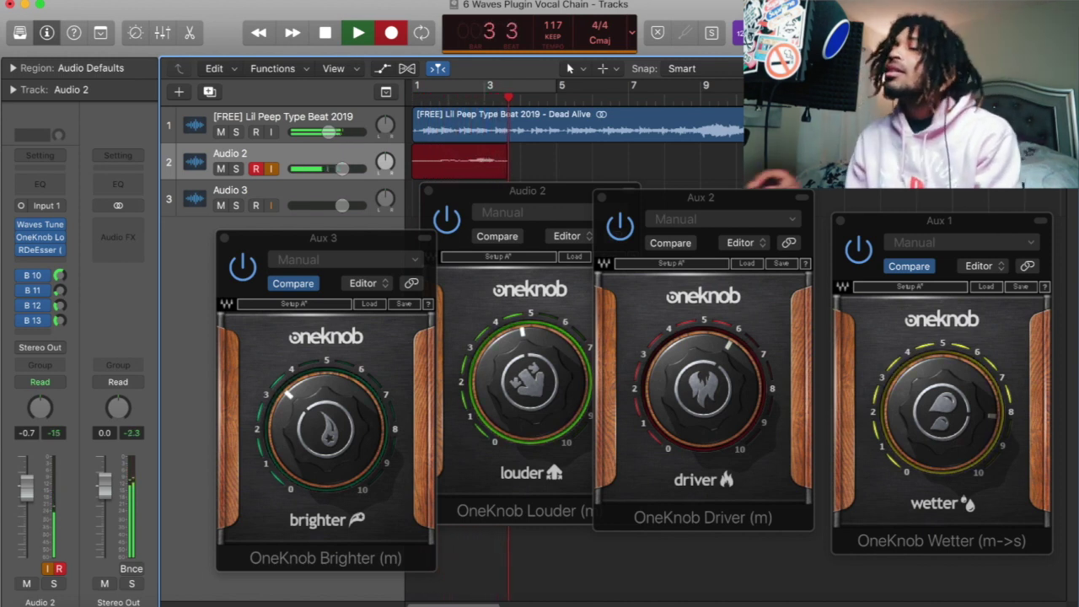
left_click(59, 320)
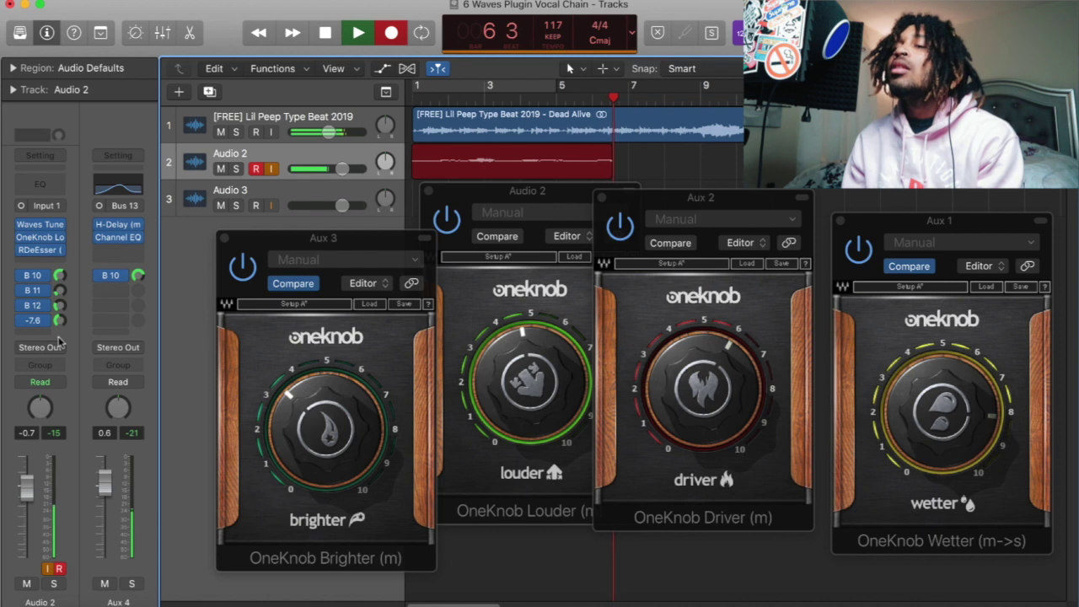
left_click_drag(60, 321, 59, 319)
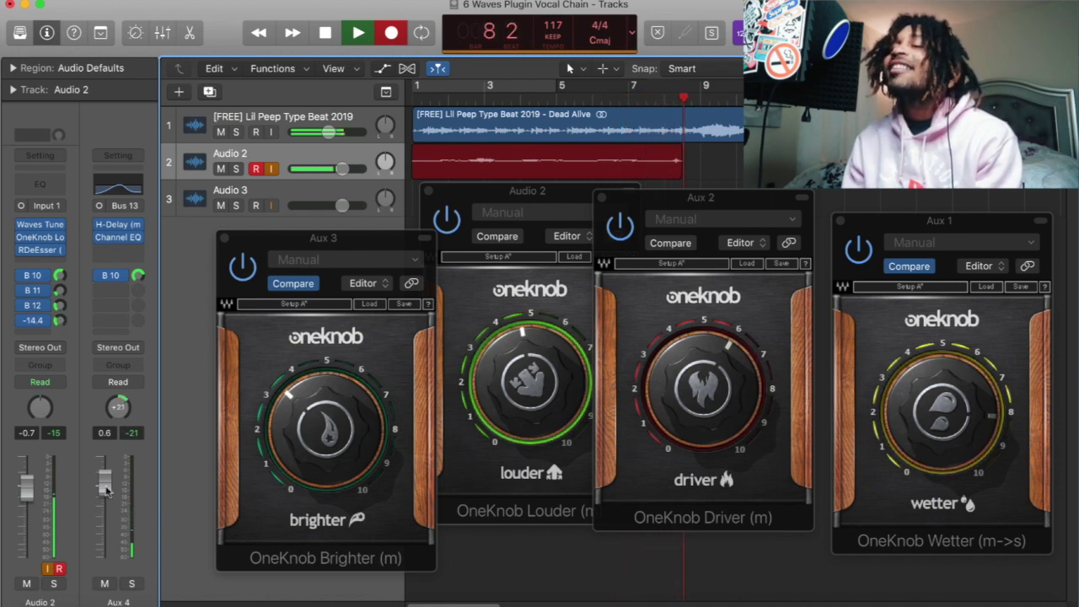
left_click_drag(105, 484, 105, 474)
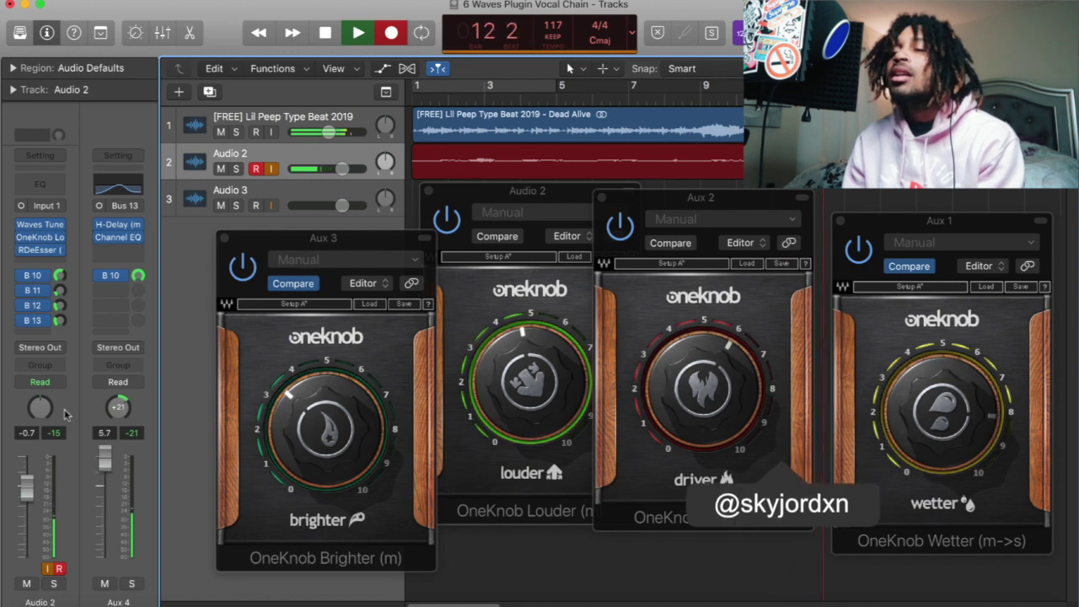
left_click_drag(59, 322, 59, 319)
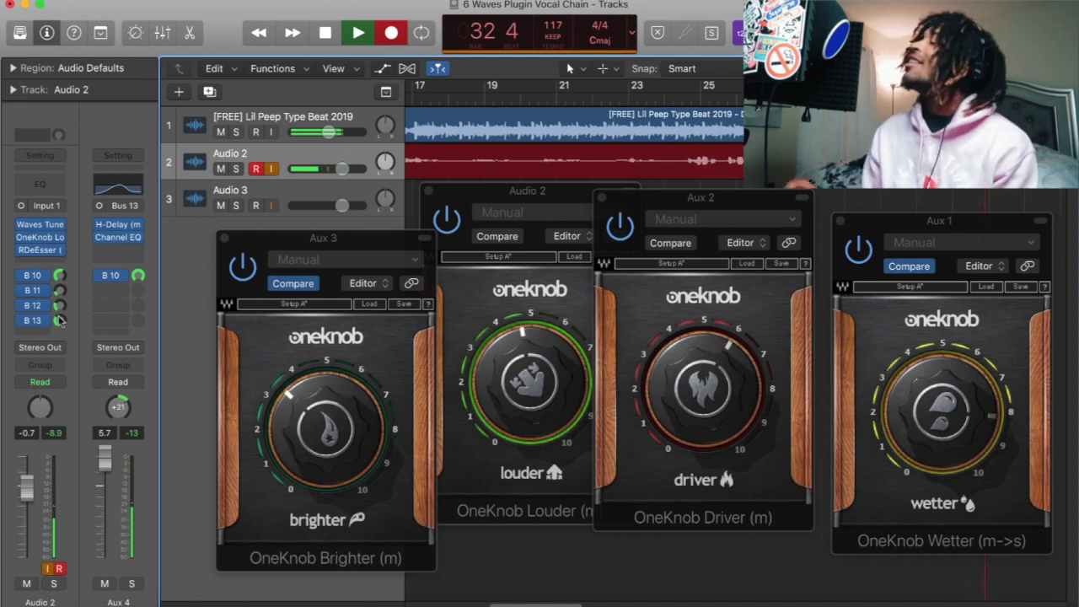
key("space")
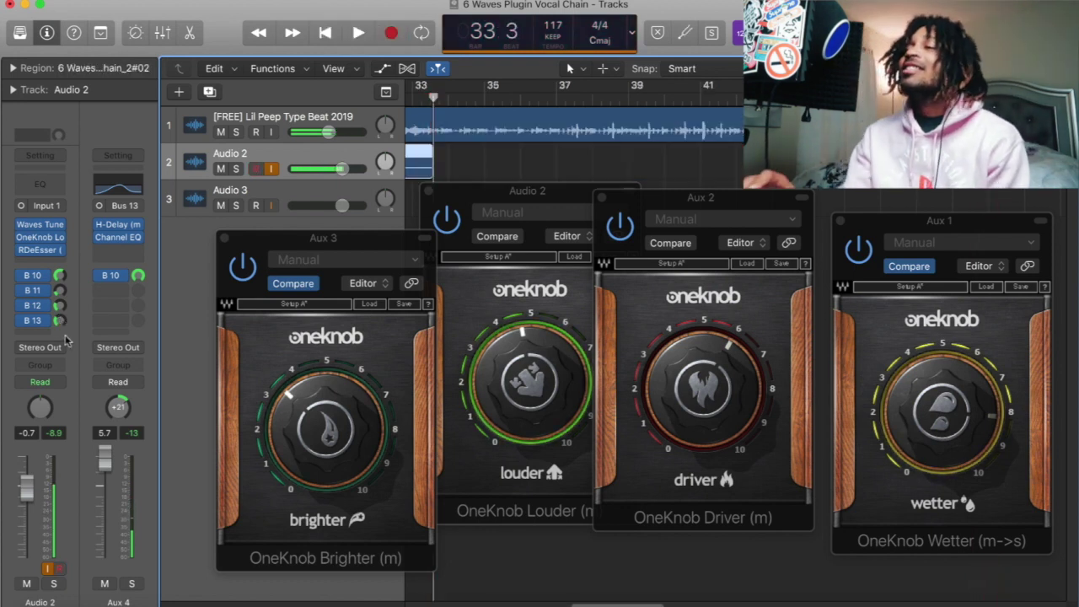
Step: Play back the recorded take while lowering OneKnob Louder to 3.1 and raising OneKnob Brighter to about 6.7
scroll(557, 151, "left", 10)
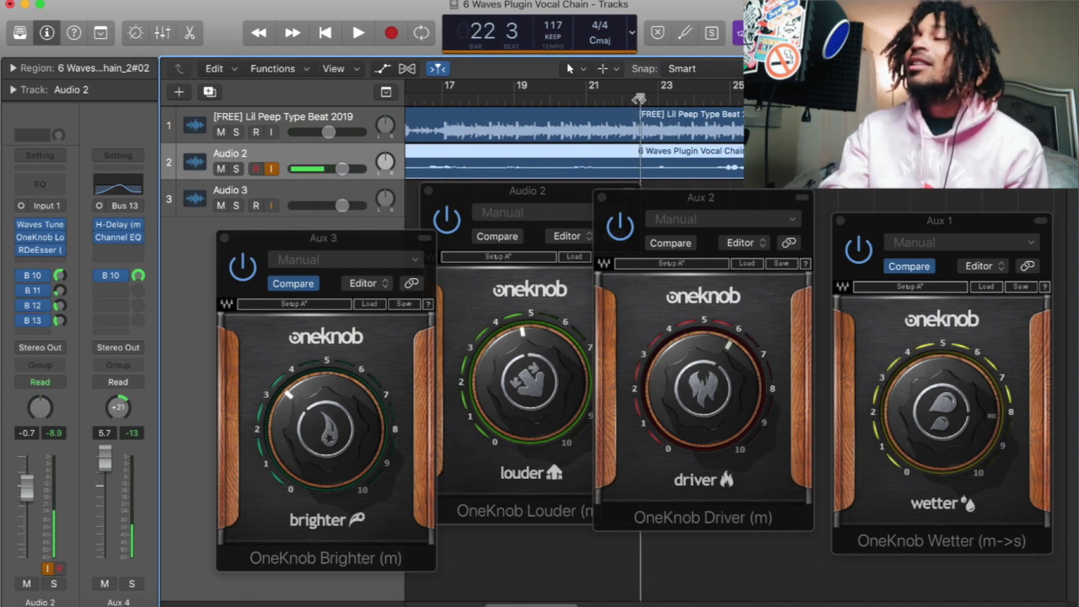
key("space")
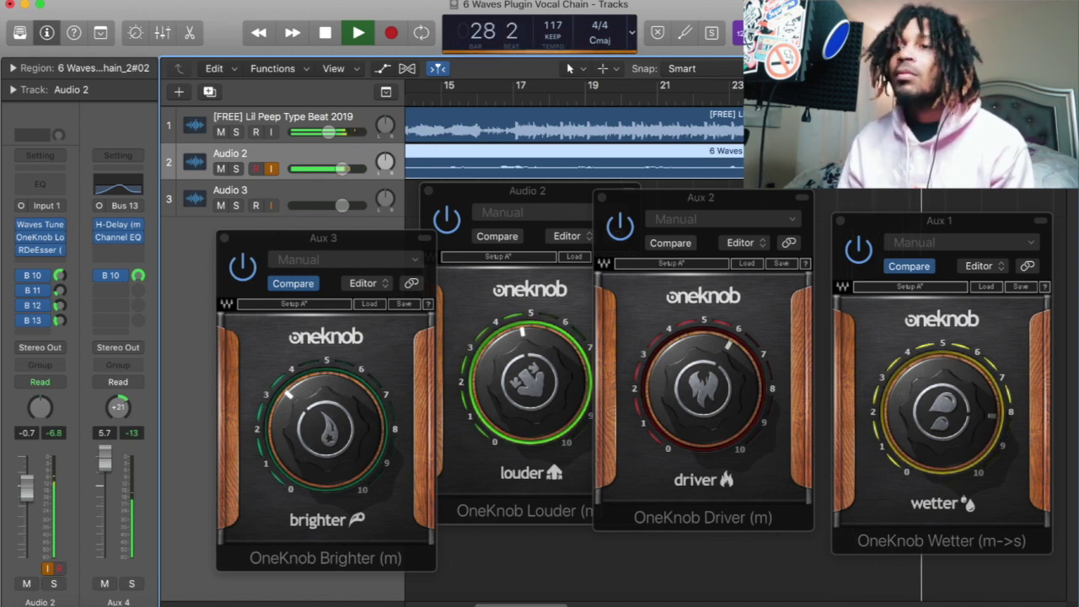
left_click(41, 237)
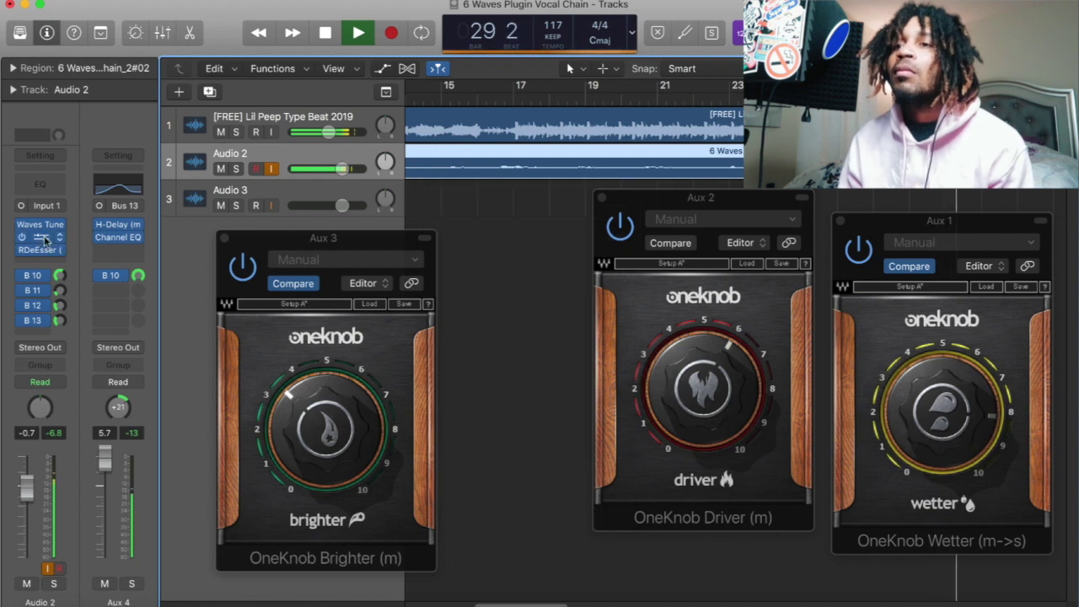
left_click(40, 237)
left_click_drag(530, 382, 530, 405)
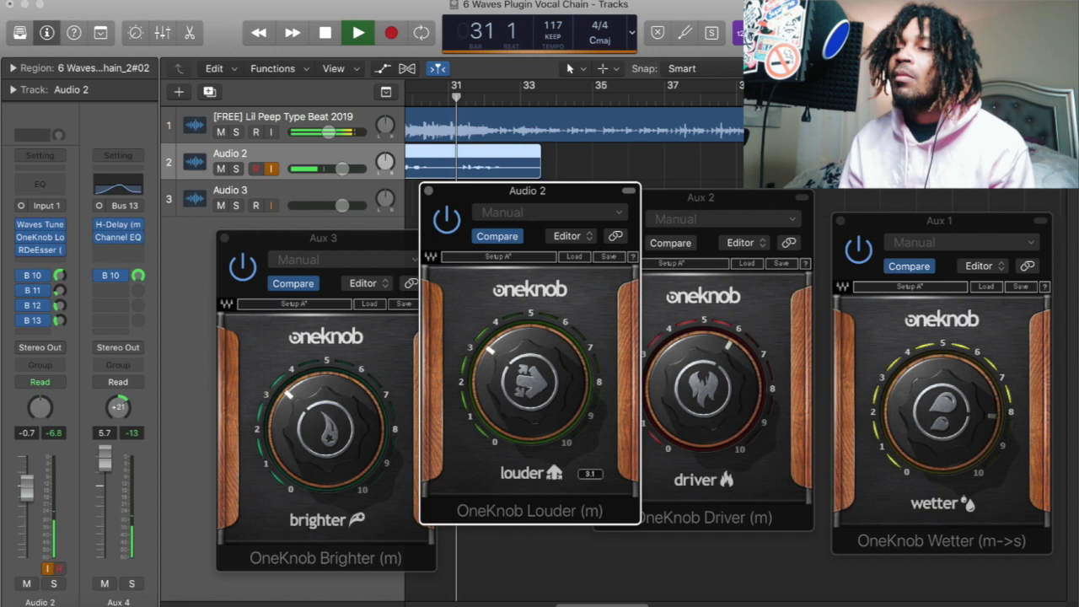
left_click_drag(356, 420, 343, 388)
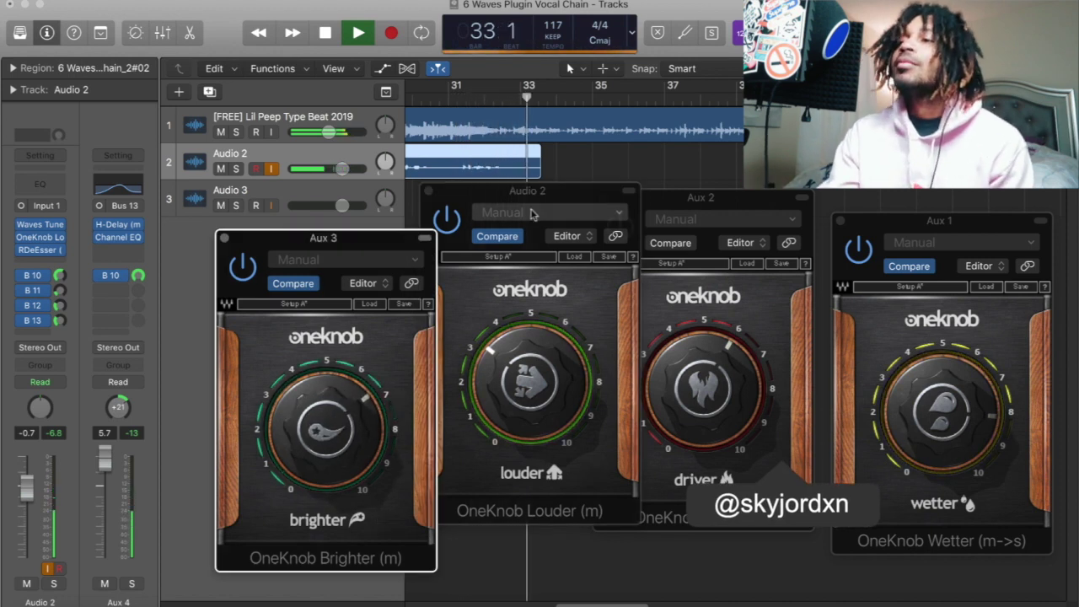
Step: Stop playback and replay the vocal take from about bar 15 to check the adjusted effects
scroll(534, 126, "left", 10)
scroll(523, 118, "left", 8)
key("space")
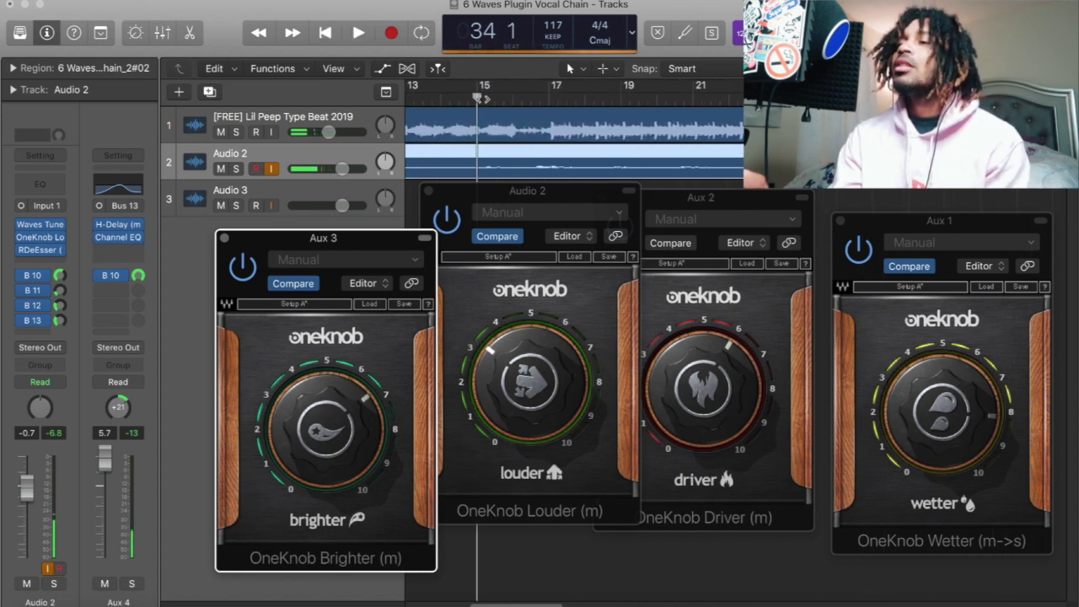
left_click(486, 100)
key("space")
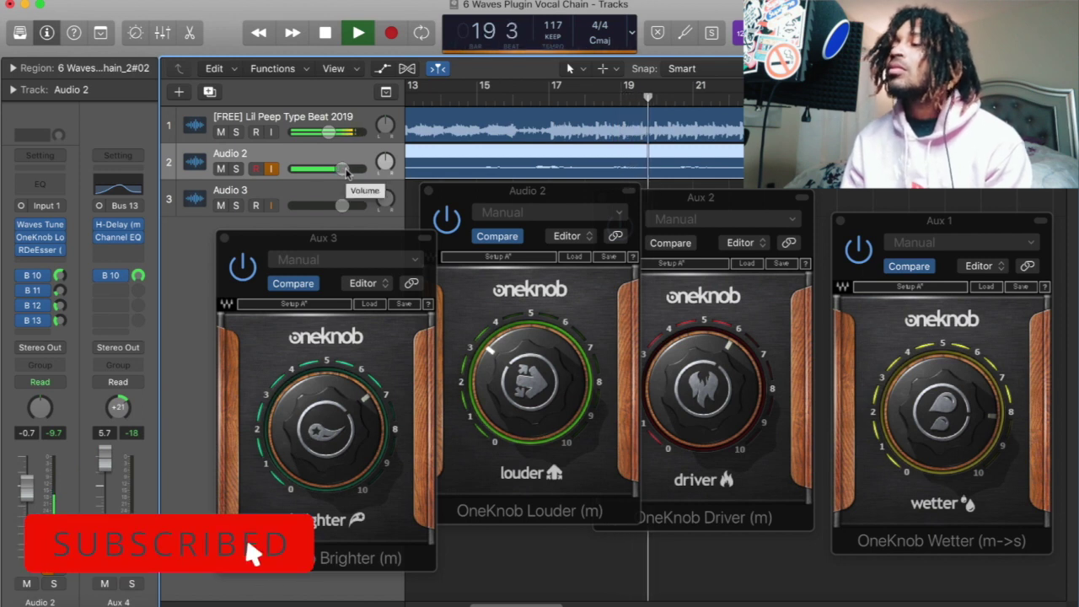
Step: Arrange the OneKnob Brighter, Louder, Driver and Wetter windows side by side in one row, and stop playback
left_click_drag(397, 244, 345, 197)
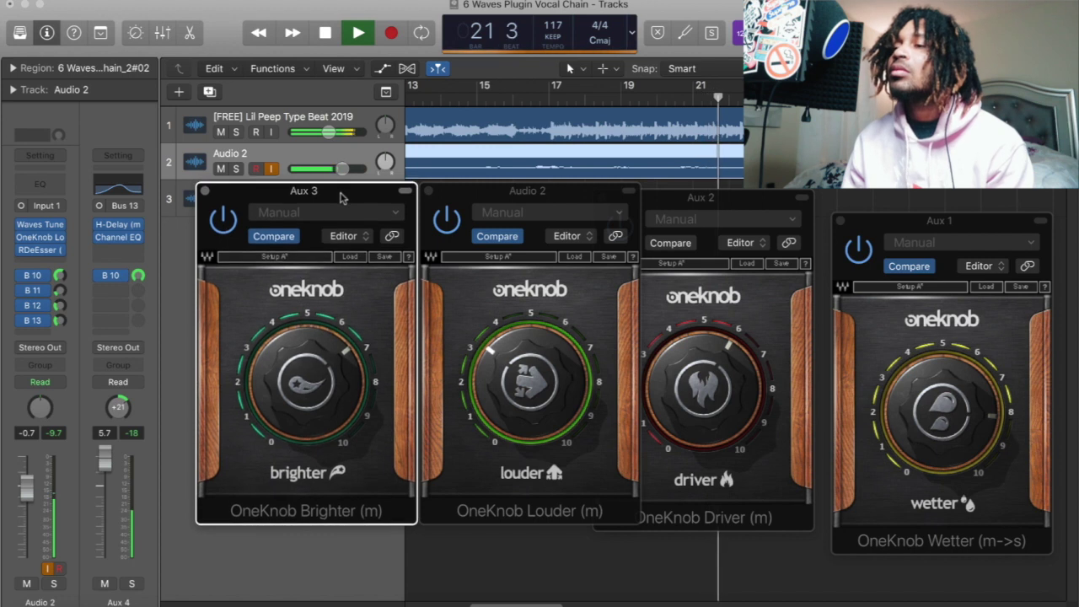
left_click(542, 192)
left_click_drag(698, 203, 742, 192)
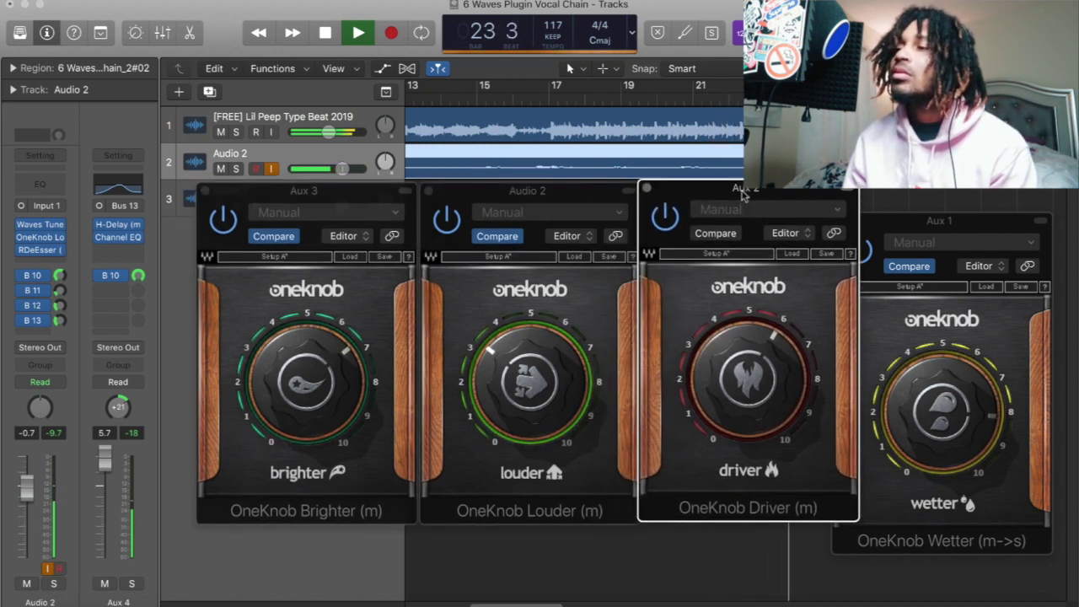
left_click_drag(913, 228, 939, 200)
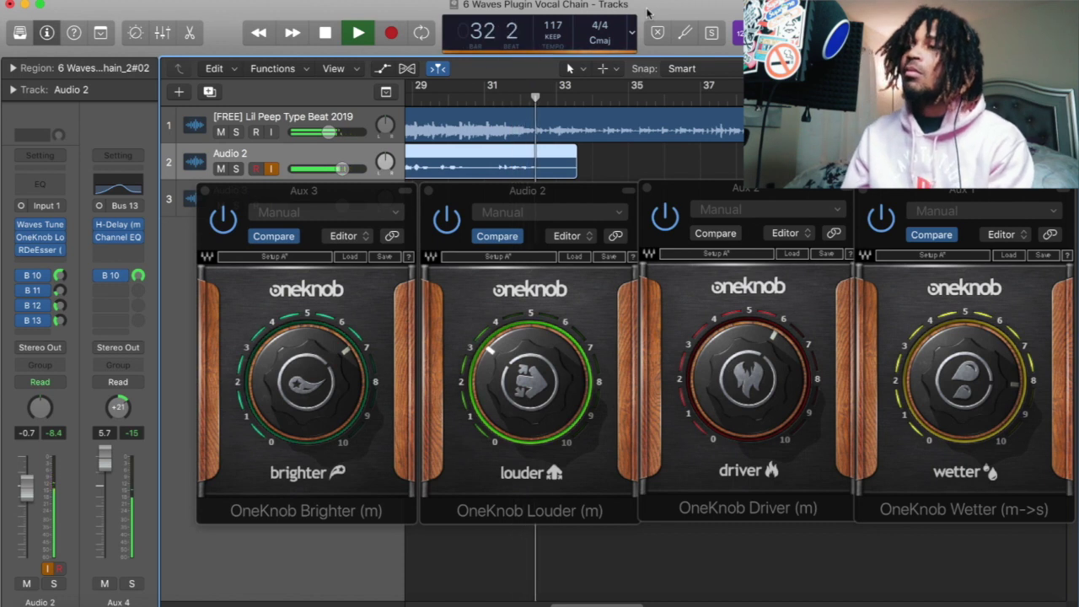
key("space")
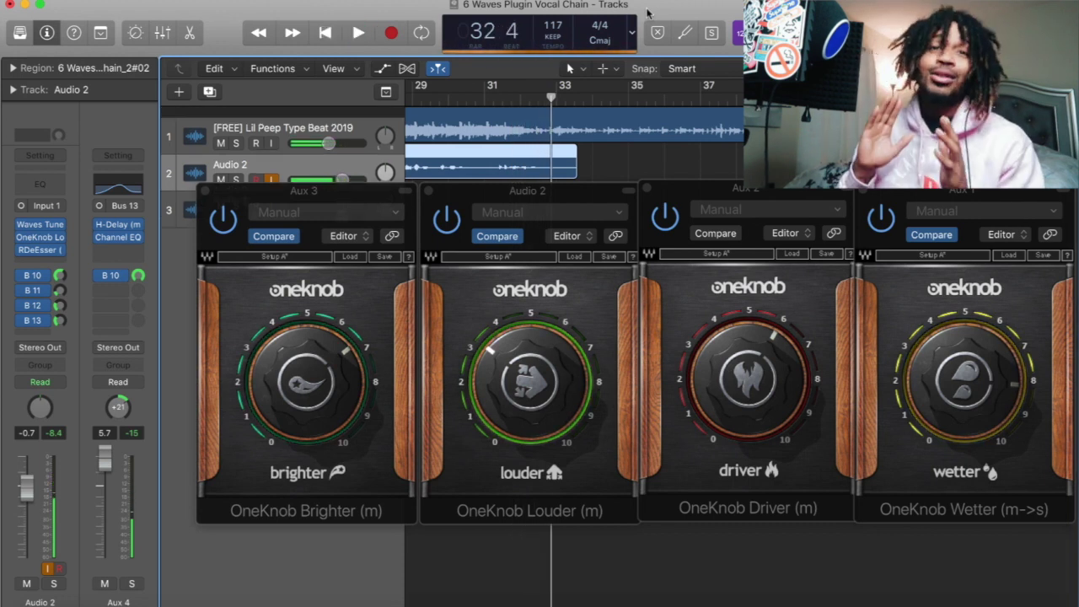